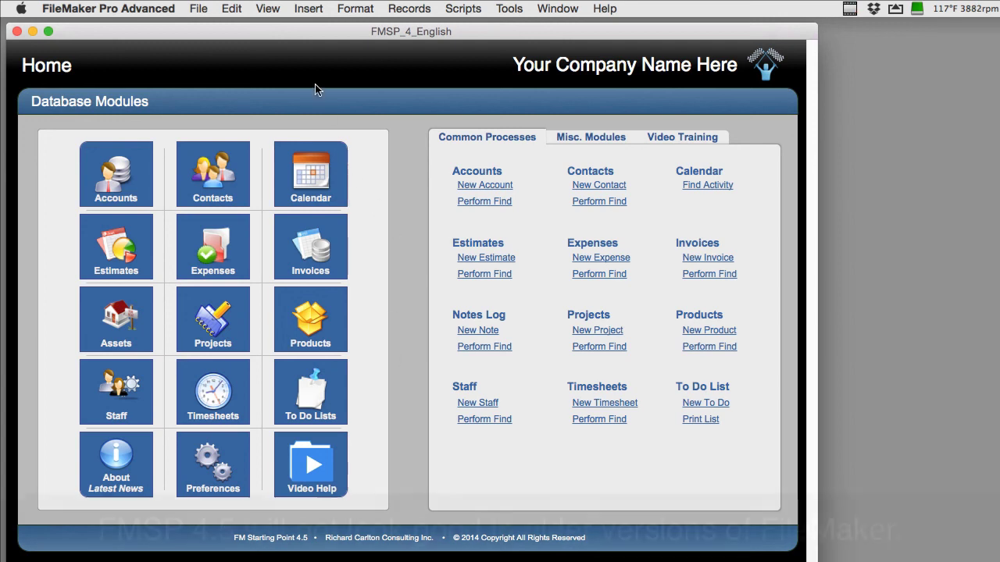
- Review the file's opening options and the choices for the minimum version allowed to open it, leaving them as they are
{"action": "left_click", "coordinate": [195, 8]}
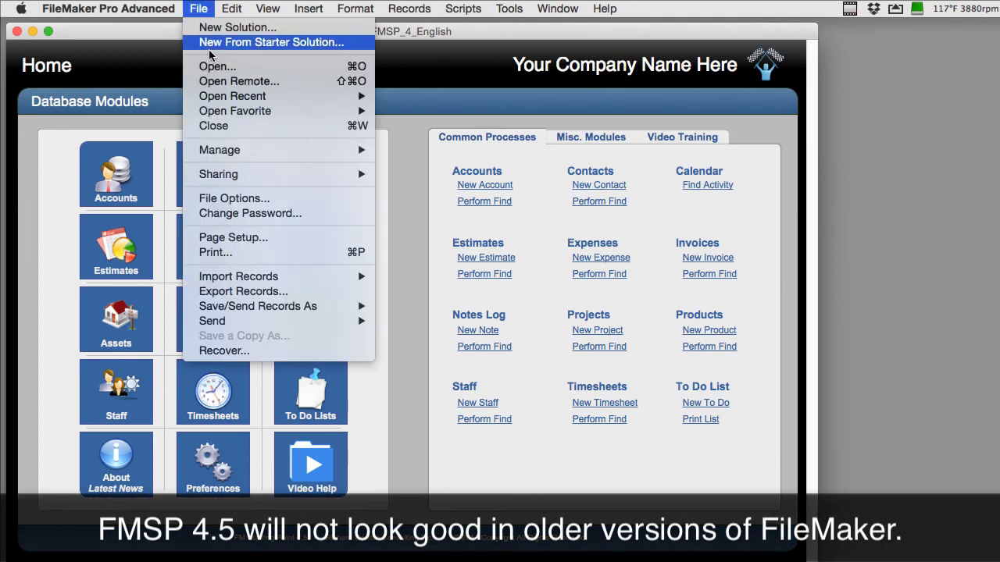
{"action": "left_click", "coordinate": [242, 196]}
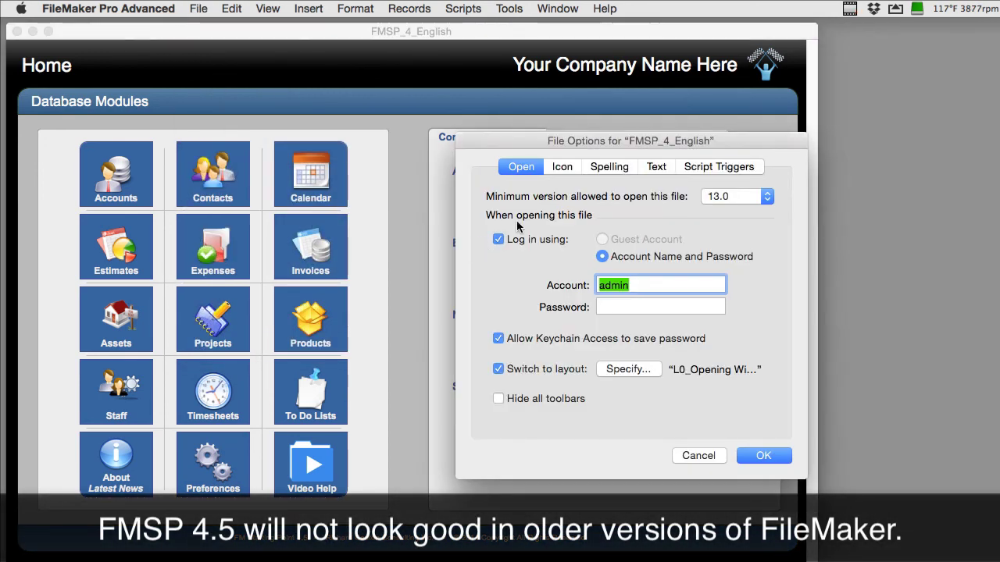
{"action": "left_click_drag", "start_coordinate": [723, 133], "coordinate": [516, 130]}
{"action": "left_click", "coordinate": [551, 175]}
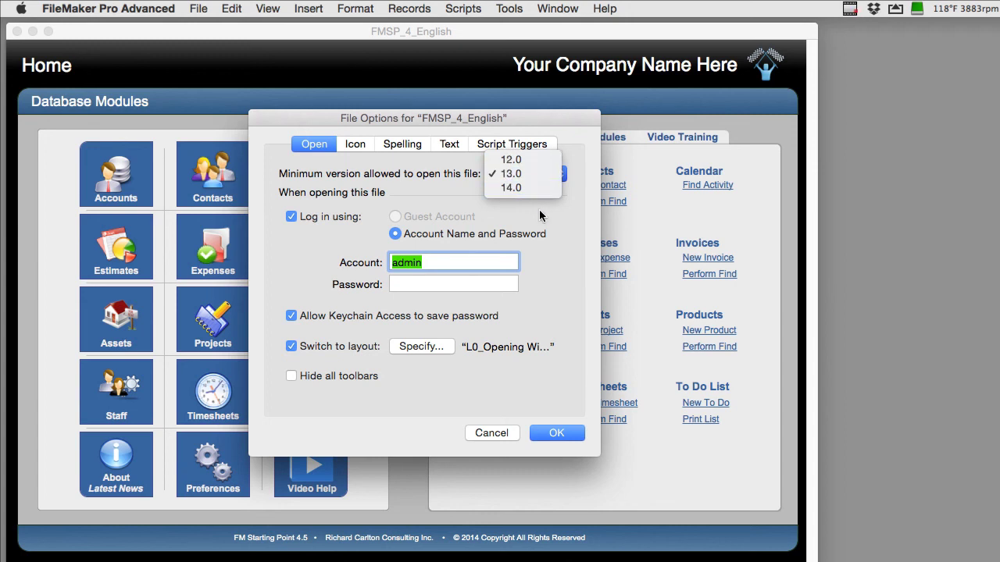
{"action": "left_click", "coordinate": [560, 294]}
{"action": "left_click", "coordinate": [497, 432]}
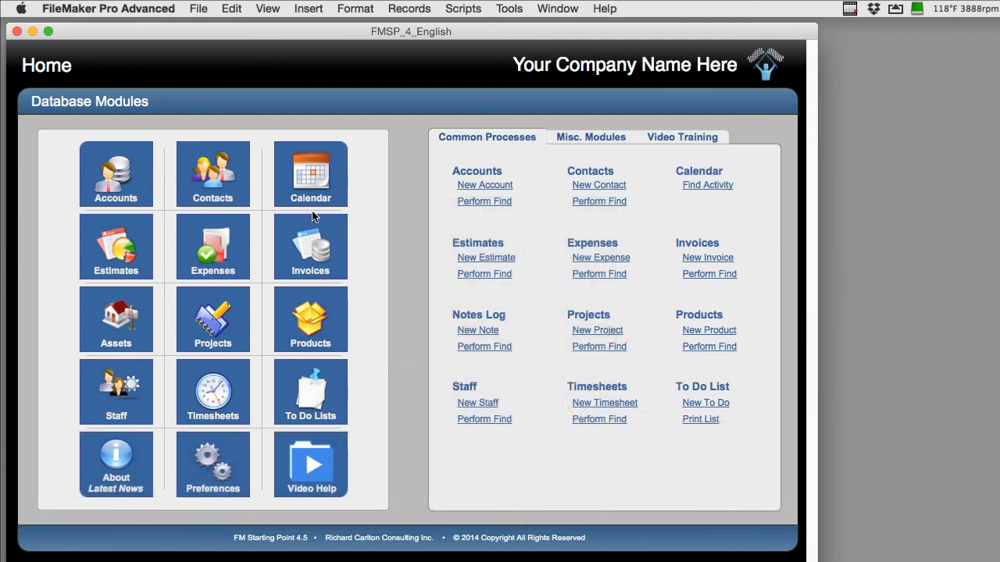
- Show the status toolbar, review the desktop and iPad layout groups, and switch to the WebDirect full-sized layout L500_HOME_WEB
{"action": "key", "text": "super+alt+s"}
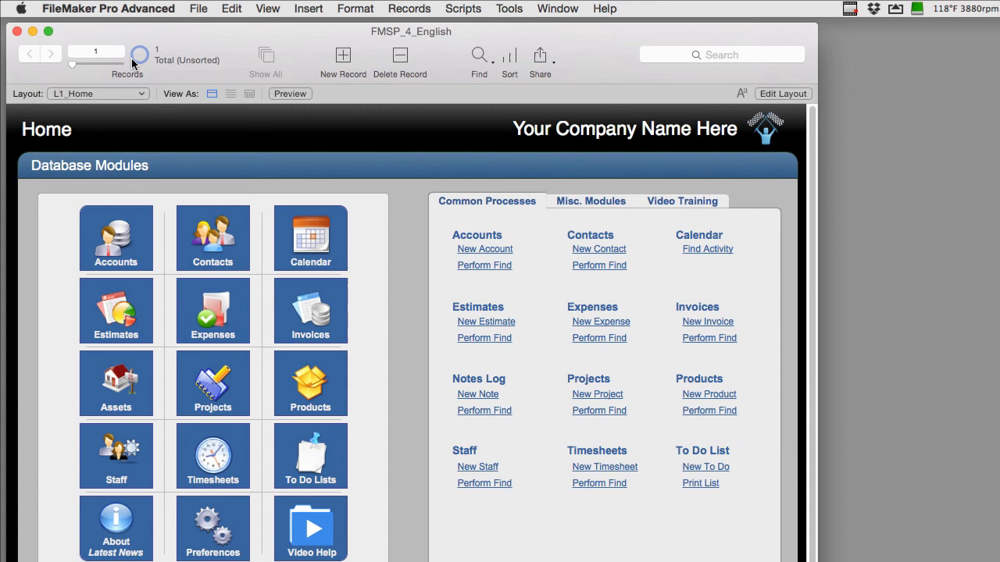
{"action": "left_click", "coordinate": [131, 93]}
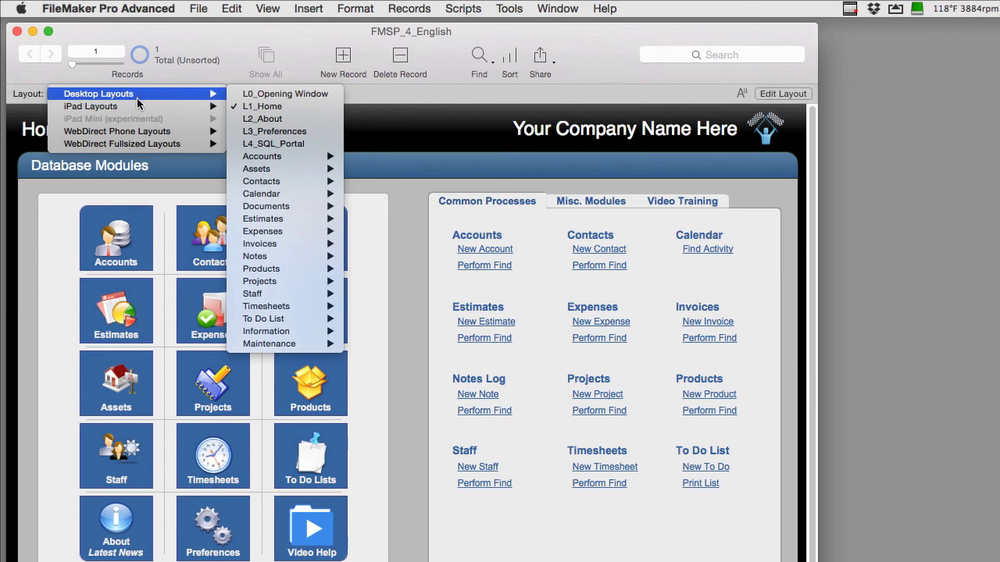
{"action": "mouse_move", "coordinate": [137, 105]}
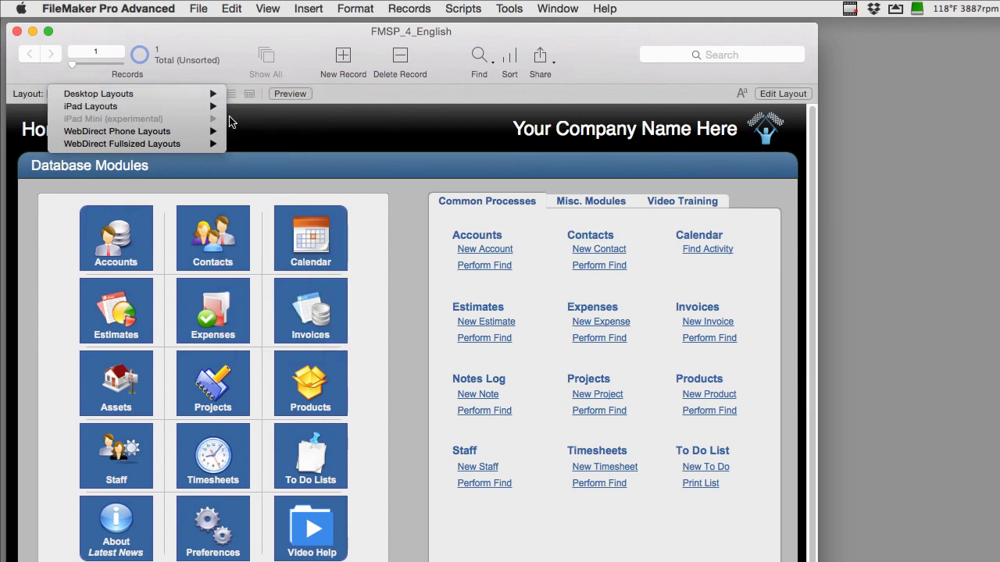
{"action": "mouse_move", "coordinate": [255, 162]}
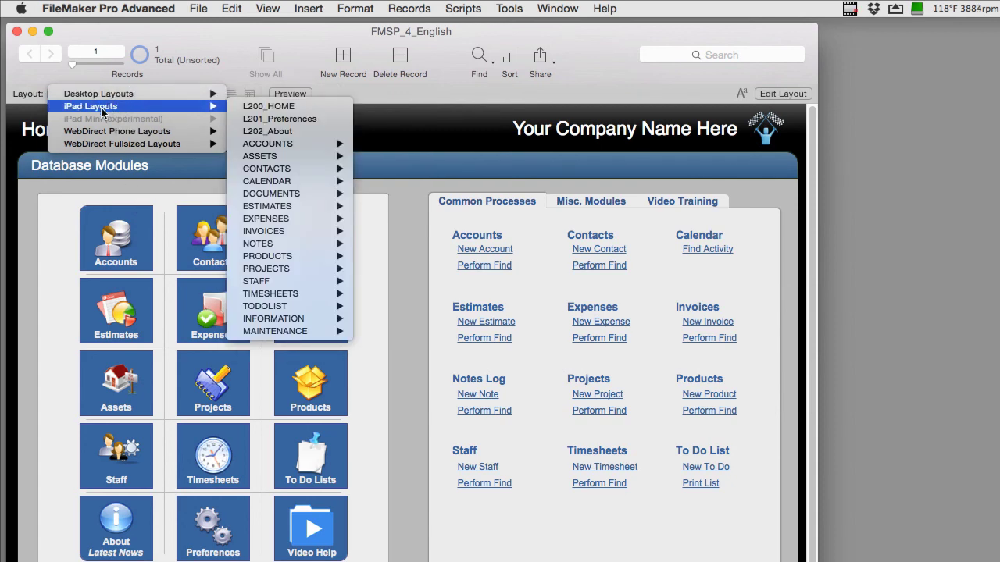
{"action": "mouse_move", "coordinate": [91, 147]}
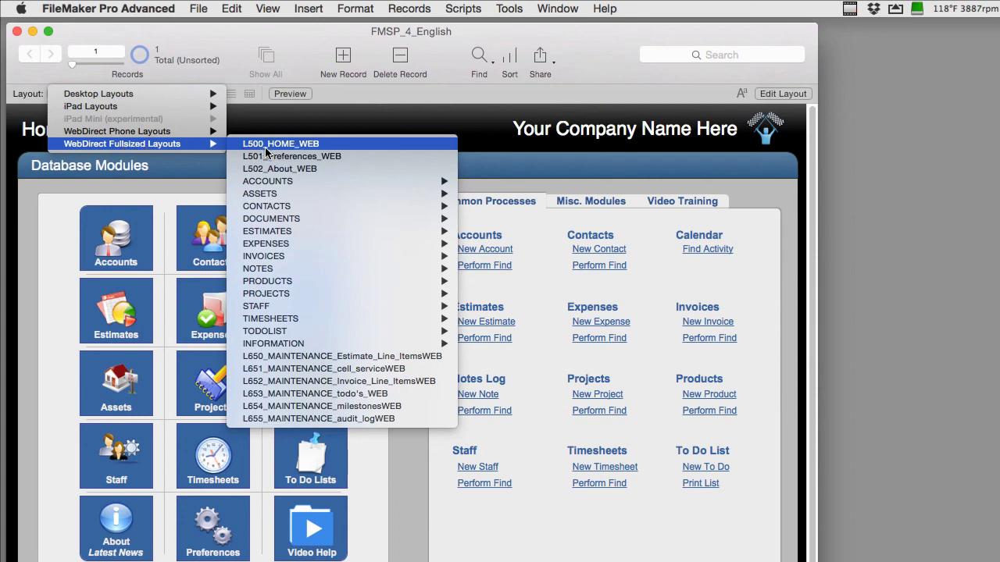
{"action": "left_click", "coordinate": [284, 145]}
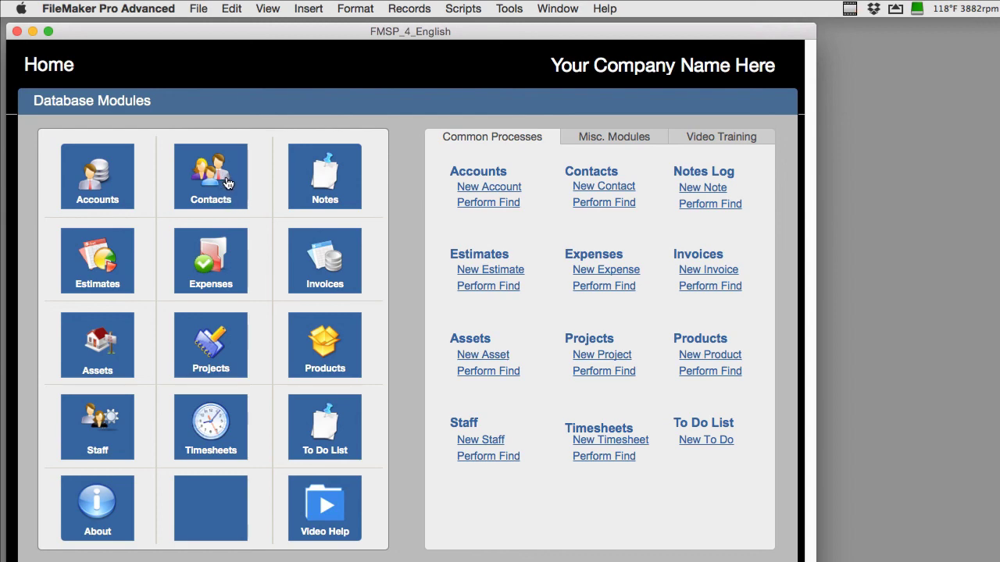
- Open the Contacts module from the WebDirect home layout and return to Home
{"action": "left_click", "coordinate": [227, 182]}
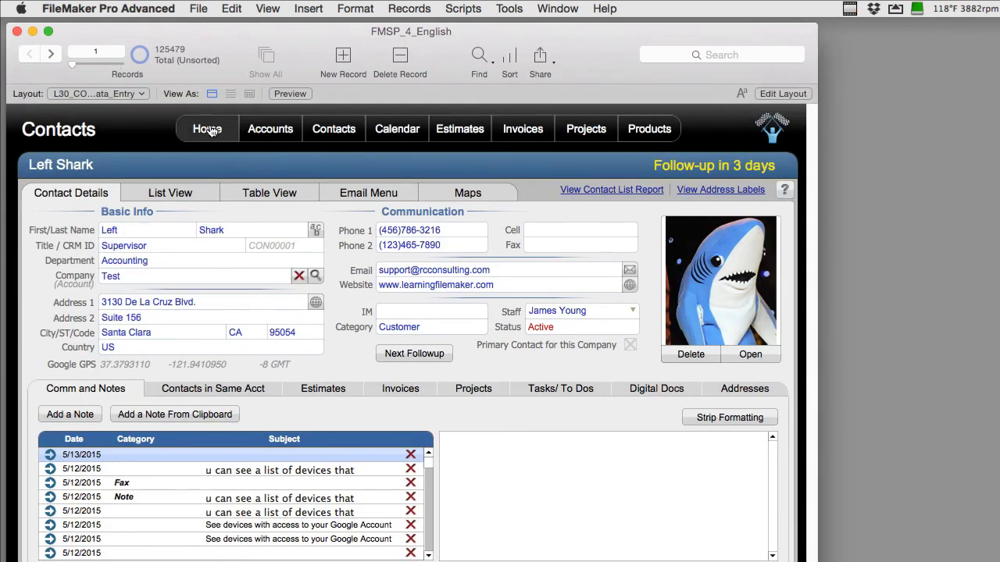
{"action": "left_click", "coordinate": [207, 128]}
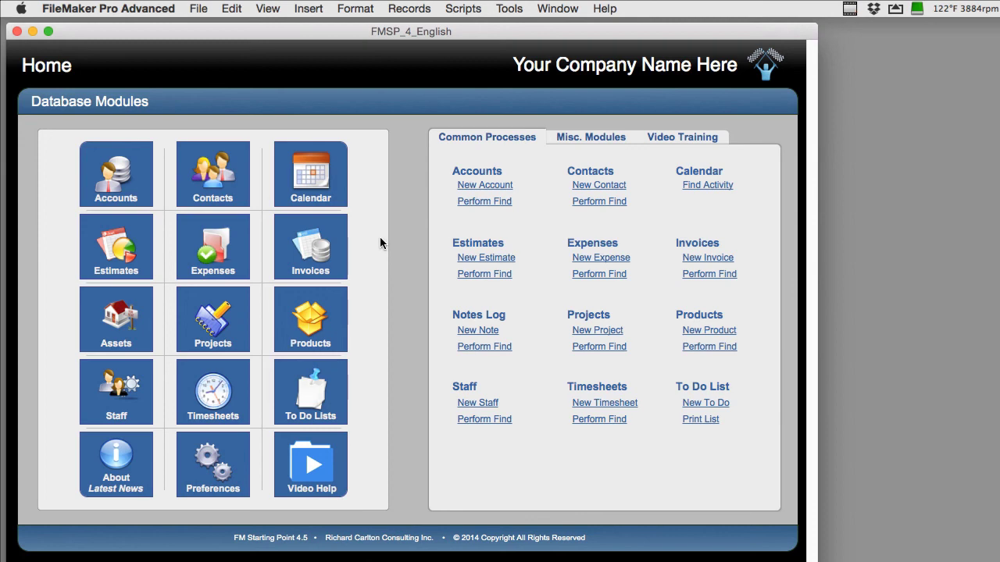
- Show the status toolbar, browse the layout groups, and switch to the WebDirect full-sized layout L550_ESTIMATES_Data_Entry_WEB
{"action": "key", "text": "super+alt+s"}
{"action": "left_click", "coordinate": [118, 94]}
{"action": "mouse_move", "coordinate": [121, 95]}
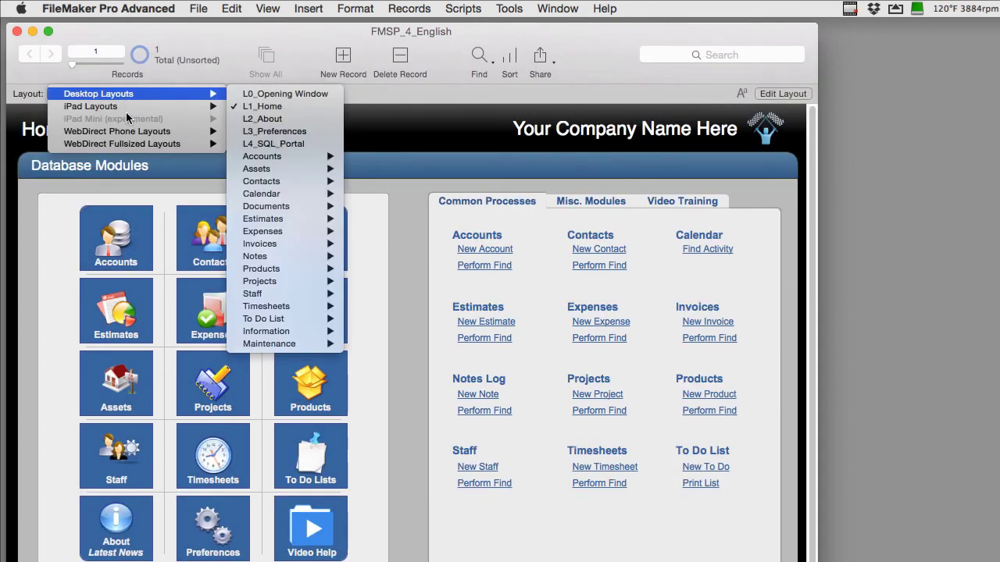
{"action": "mouse_move", "coordinate": [131, 146]}
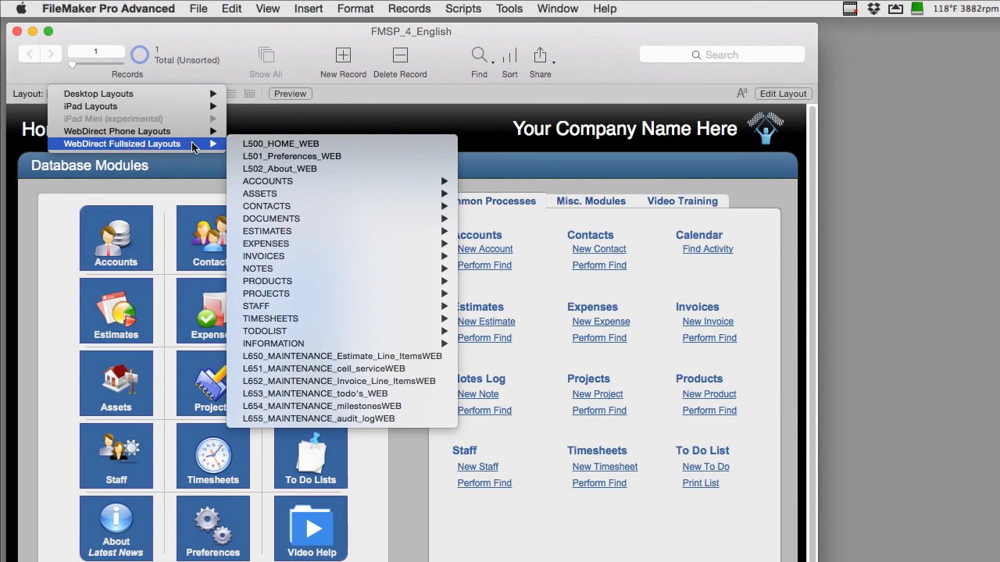
{"action": "mouse_move", "coordinate": [256, 212]}
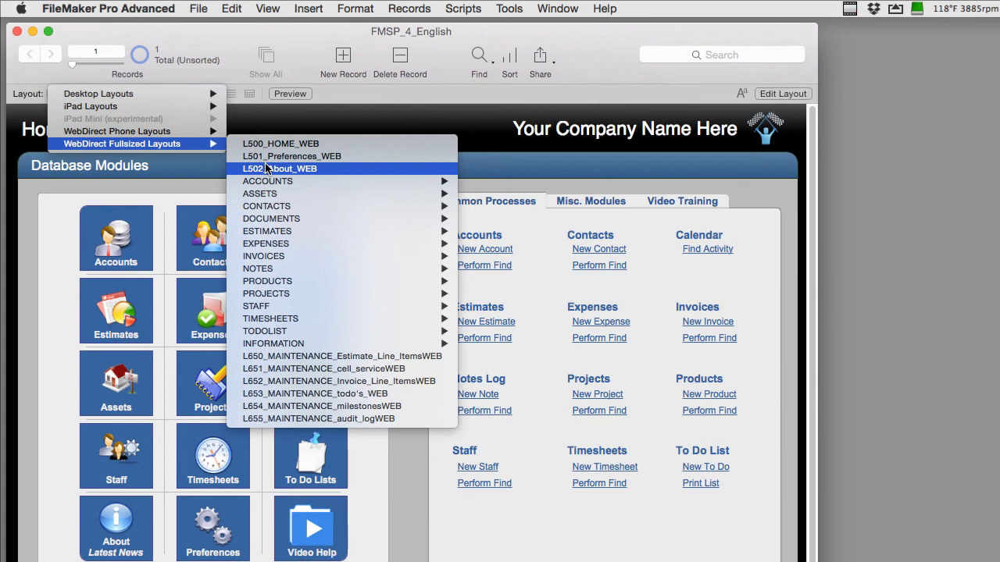
{"action": "left_click", "coordinate": [212, 167]}
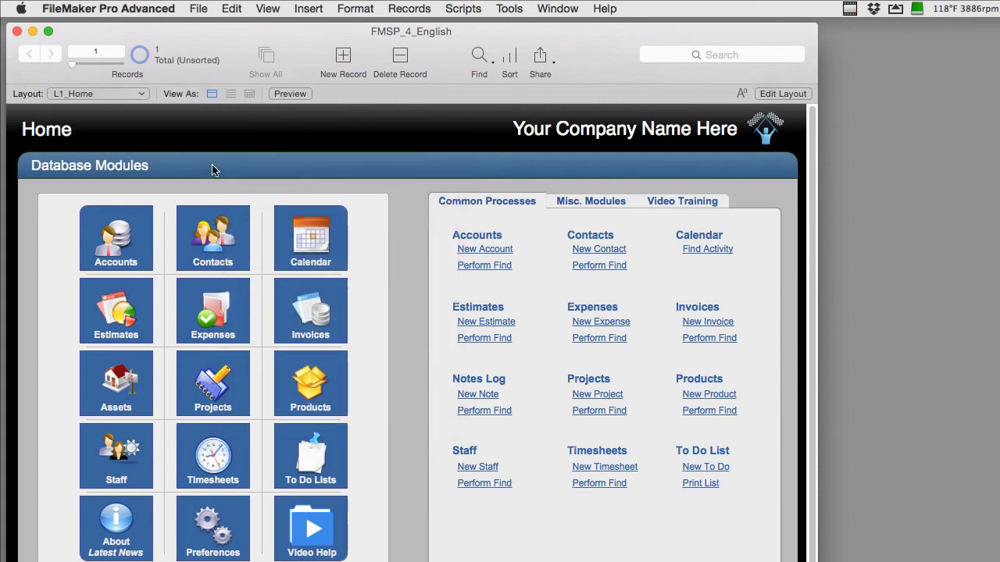
{"action": "left_click", "coordinate": [138, 94]}
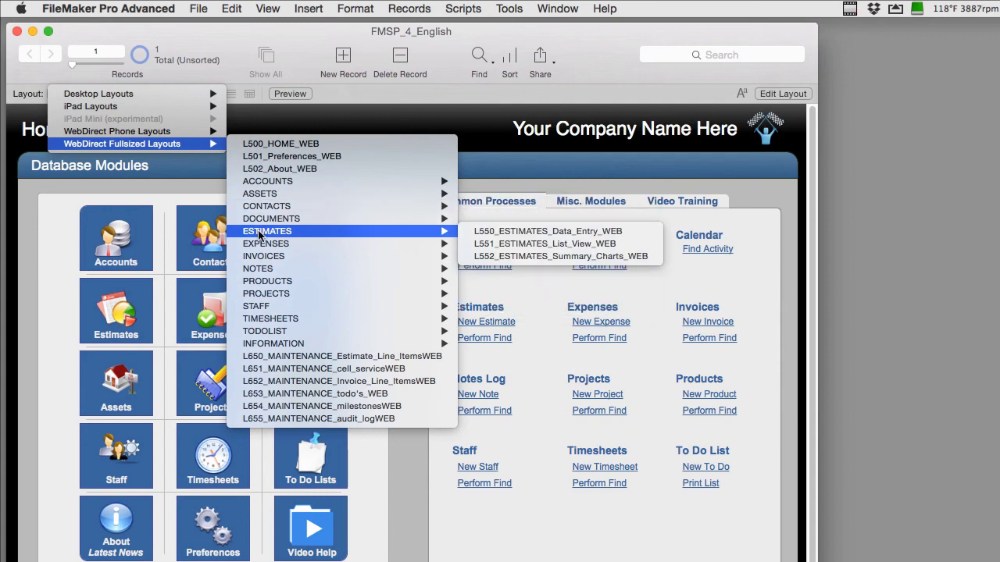
{"action": "left_click", "coordinate": [547, 231]}
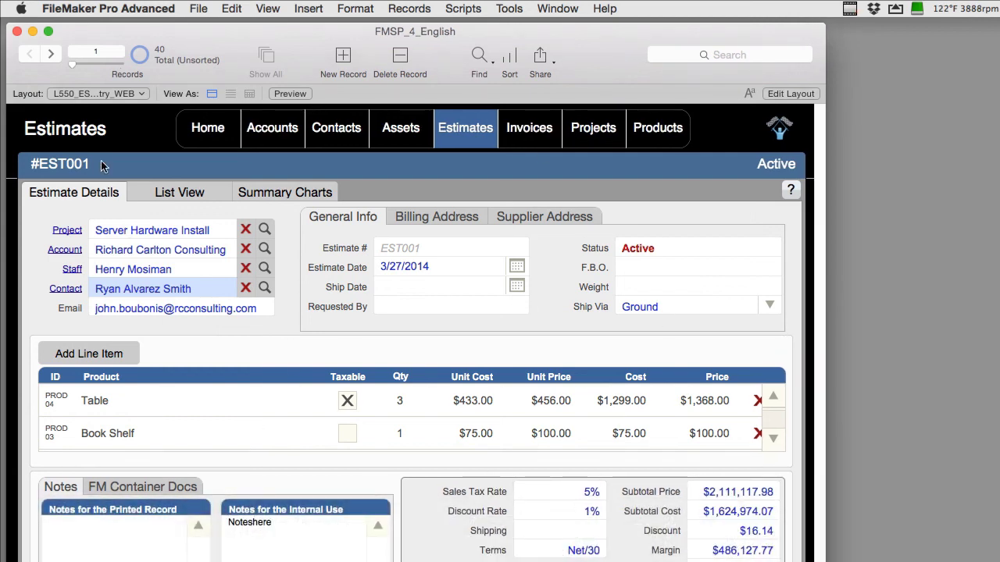
- Switch to the desktop layout L0_Opening Window and from there to the desktop layout L1_Home
{"action": "left_click", "coordinate": [104, 94]}
{"action": "mouse_move", "coordinate": [104, 98]}
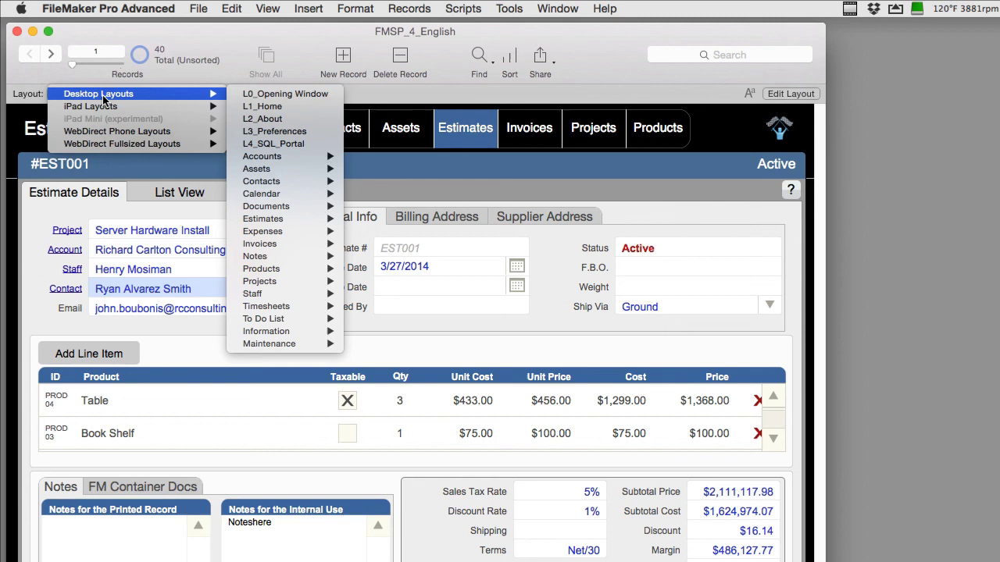
{"action": "left_click", "coordinate": [264, 95]}
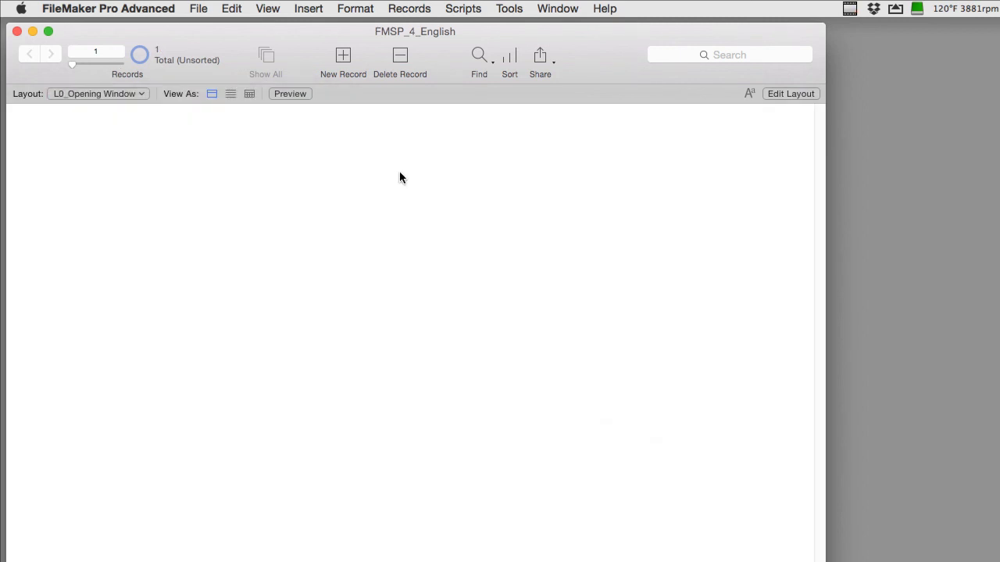
{"action": "left_click", "coordinate": [97, 94]}
{"action": "mouse_move", "coordinate": [104, 92]}
{"action": "left_click", "coordinate": [250, 101]}
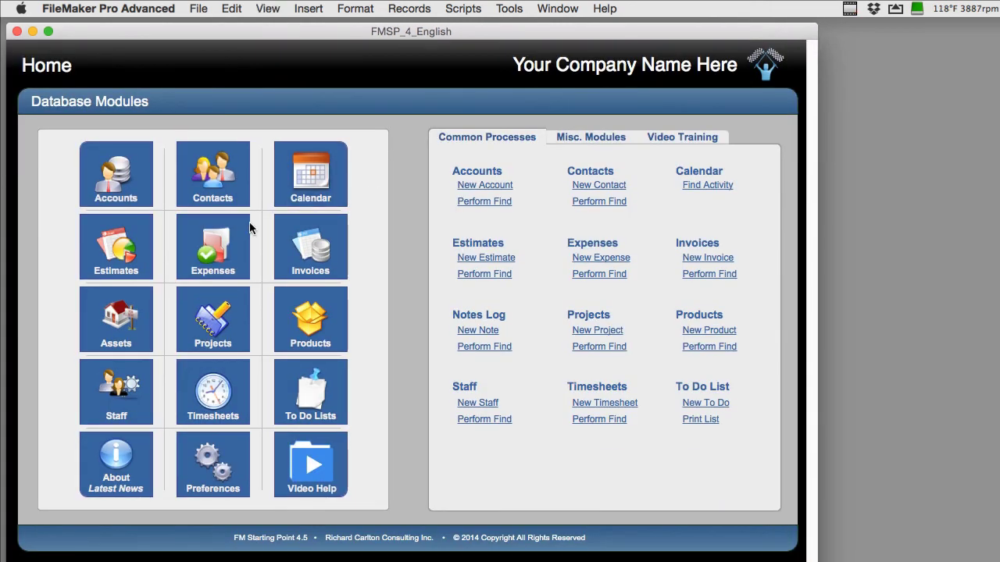
- In Layout mode, nudge the Contacts button slightly to the right and open its button setup
{"action": "key", "text": "super+l"}
{"action": "left_click", "coordinate": [261, 217]}
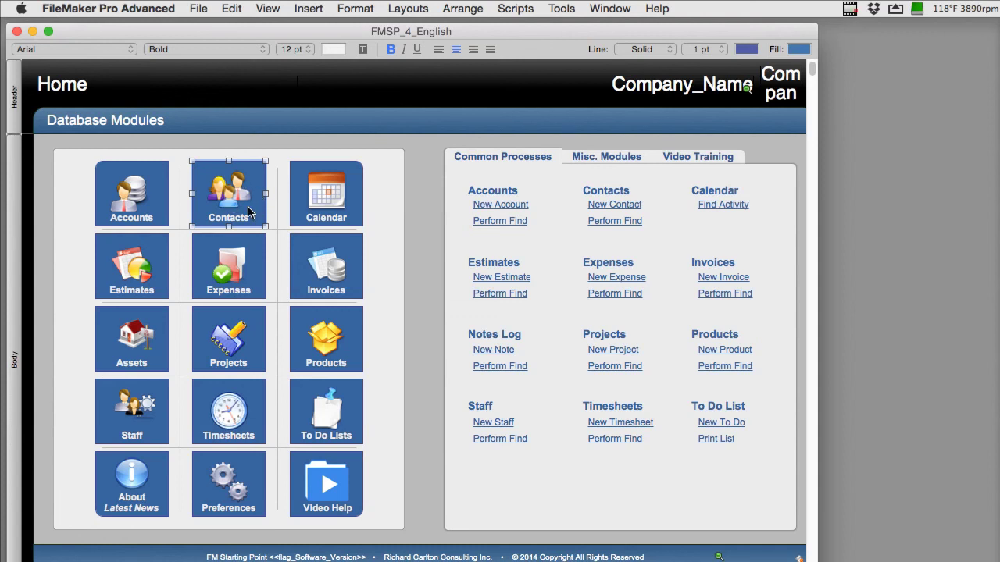
{"action": "mouse_move", "coordinate": [254, 212]}
{"action": "left_mouse_down"}
{"action": "mouse_move", "coordinate": [265, 168]}
{"action": "mouse_move", "coordinate": [325, 161]}
{"action": "mouse_move", "coordinate": [227, 195]}
{"action": "mouse_move", "coordinate": [251, 200]}
{"action": "mouse_move", "coordinate": [244, 213]}
{"action": "left_mouse_up"}
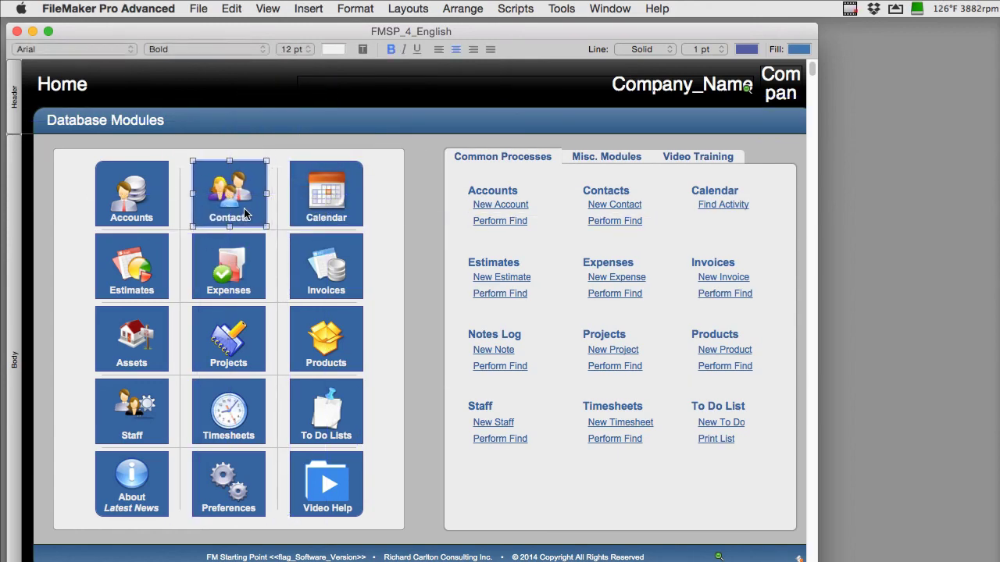
{"action": "double_click", "coordinate": [249, 215]}
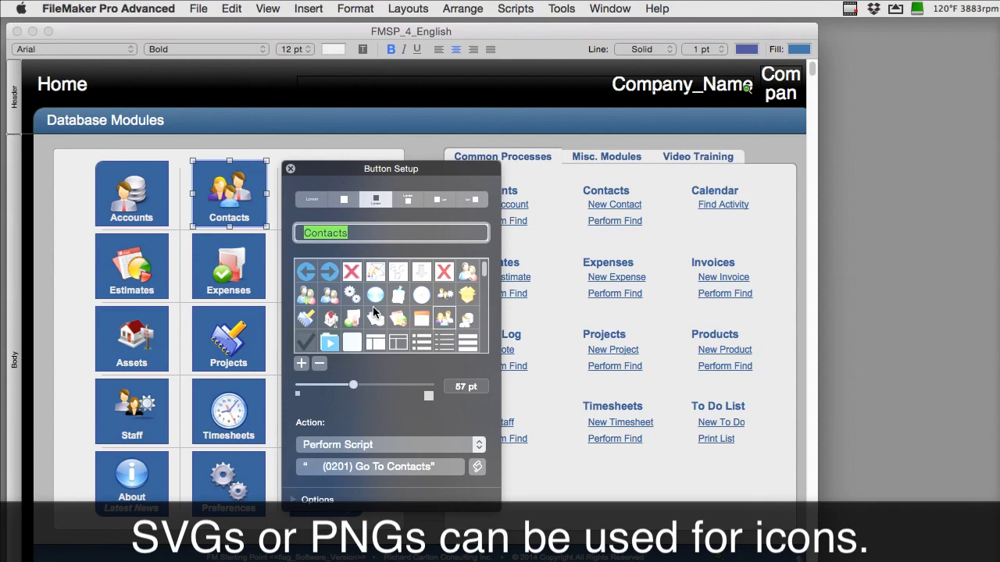
- Browse the icon library and try a solid square and a circled minus as the Contacts button's icon
{"action": "scroll", "coordinate": [384, 309], "scroll_direction": "down", "scroll_amount": 2}
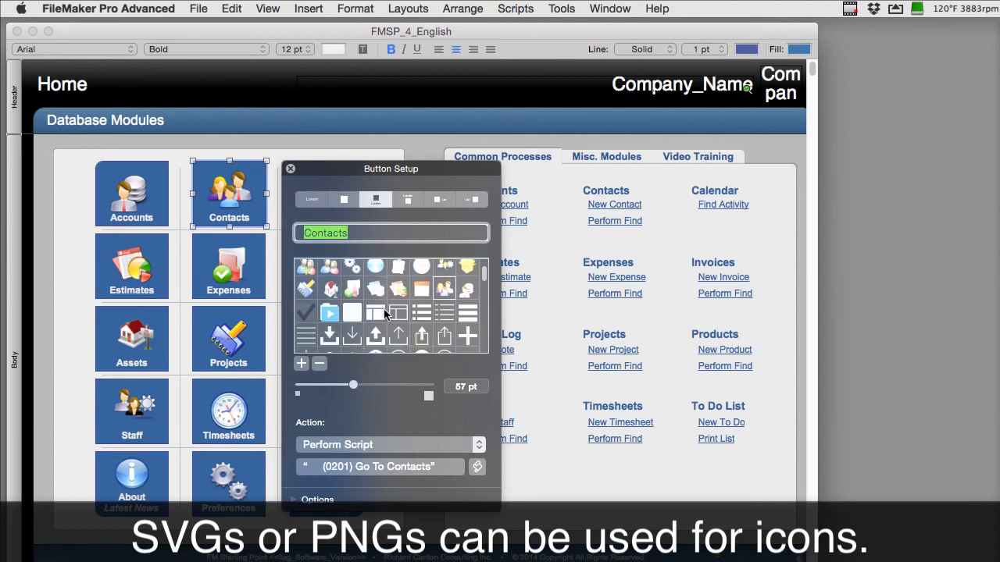
{"action": "scroll", "coordinate": [383, 304], "scroll_direction": "down", "scroll_amount": 1}
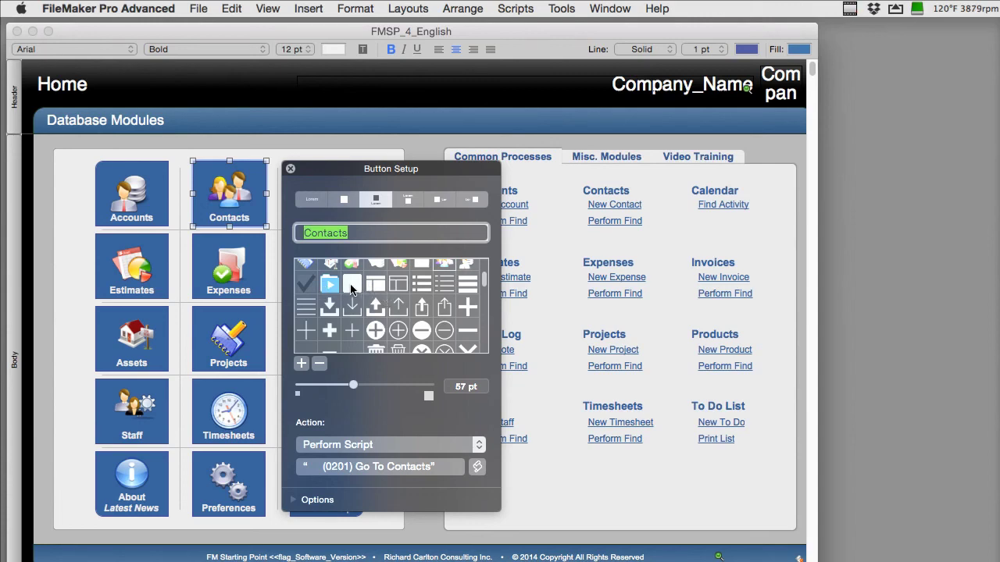
{"action": "left_click", "coordinate": [351, 287]}
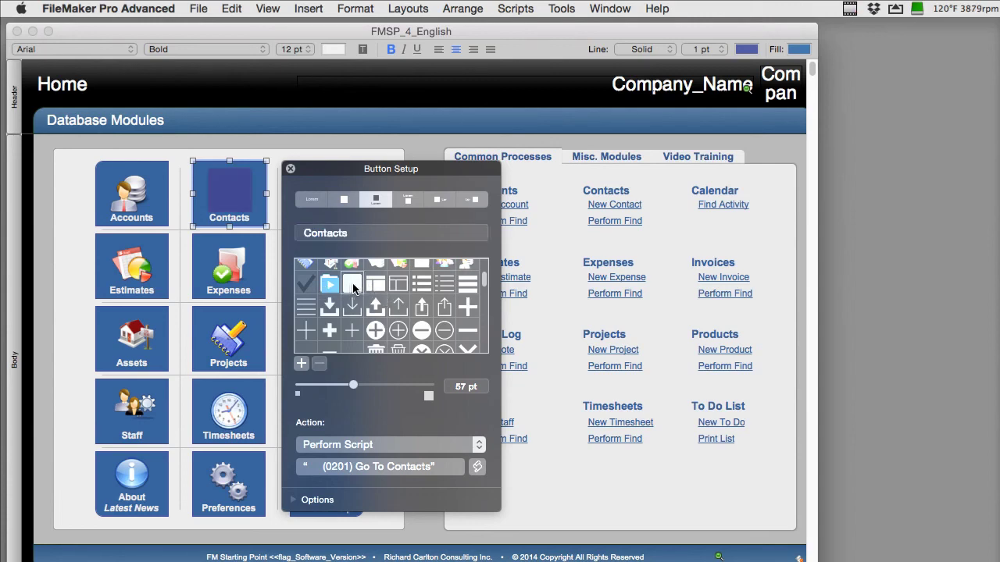
{"action": "left_click", "coordinate": [443, 331]}
{"action": "scroll", "coordinate": [442, 328], "scroll_direction": "down", "scroll_amount": 10}
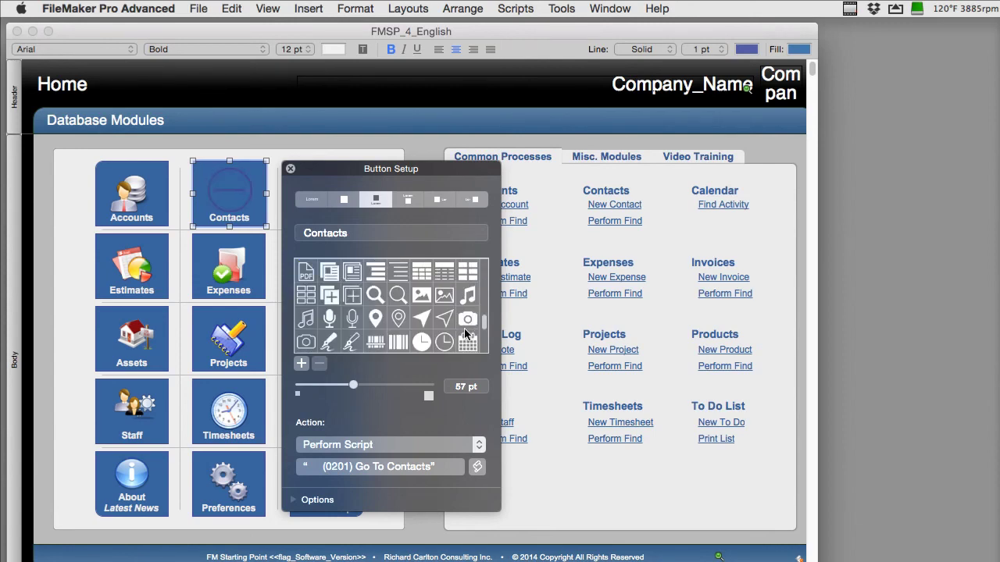
{"action": "scroll", "coordinate": [466, 333], "scroll_direction": "up", "scroll_amount": 10}
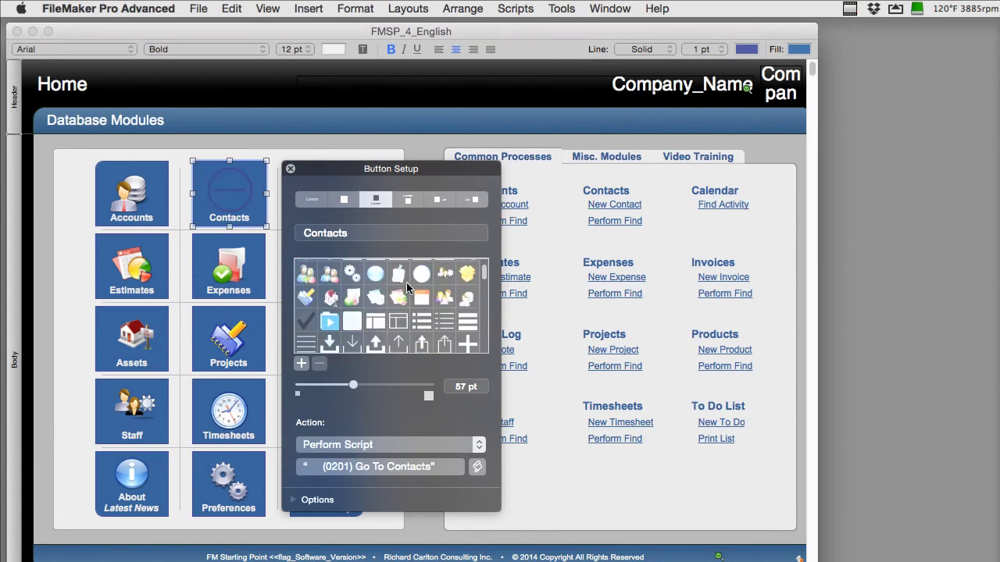
{"action": "scroll", "coordinate": [352, 296], "scroll_direction": "up", "scroll_amount": 1}
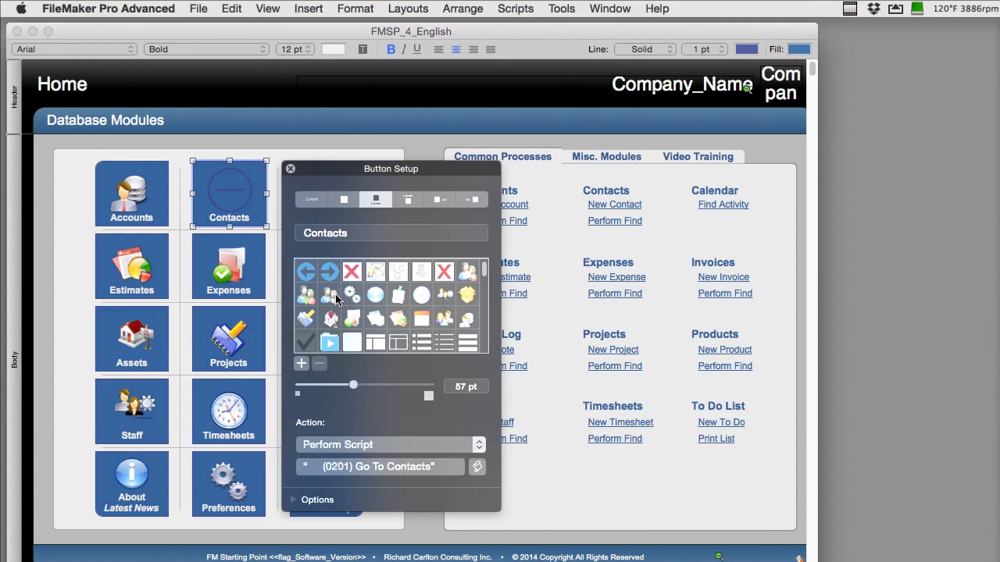
- Open the file chooser for adding a custom button icon, cancel it, and close the Contacts button's setup
{"action": "left_click", "coordinate": [302, 363]}
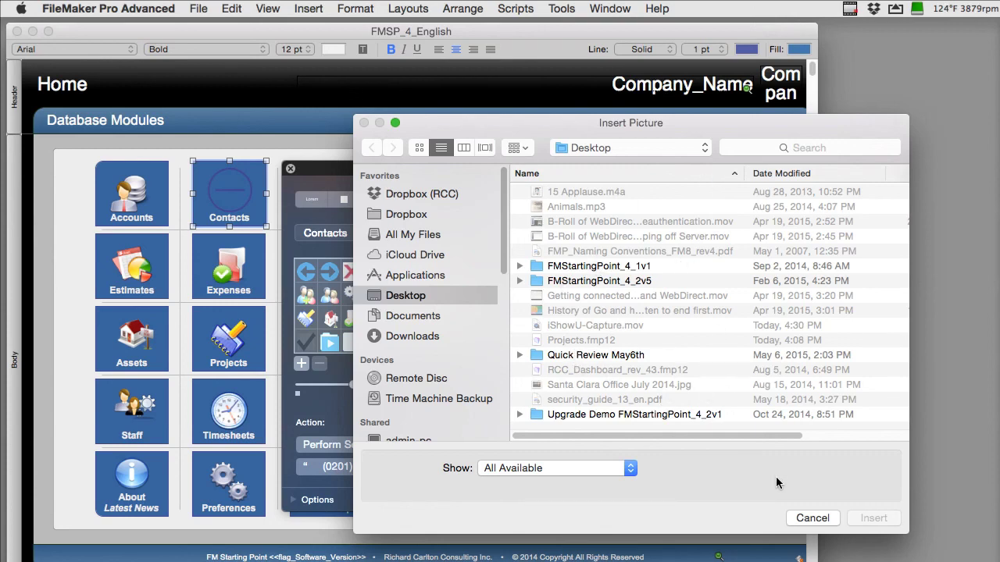
{"action": "left_click", "coordinate": [805, 515]}
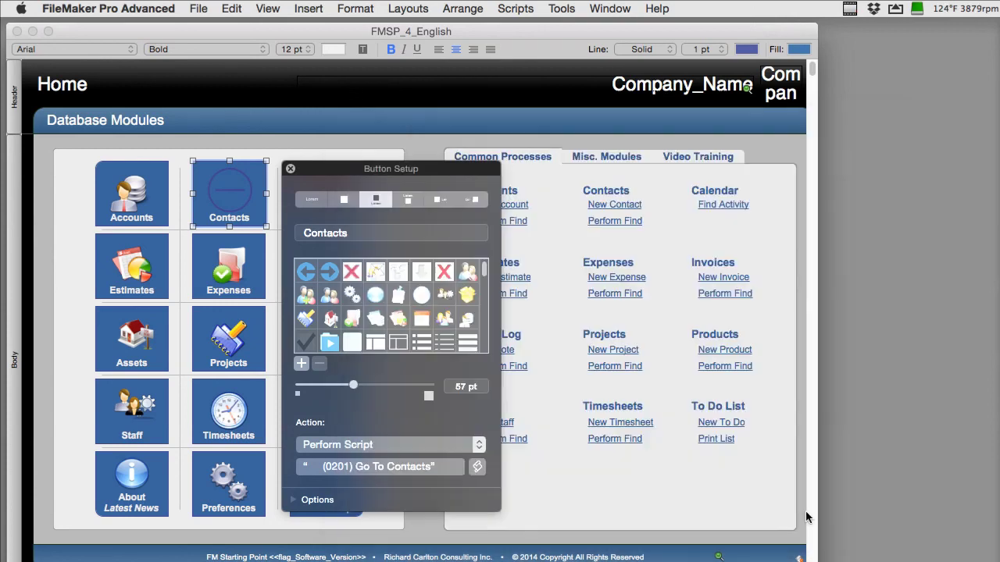
{"action": "left_click", "coordinate": [291, 169]}
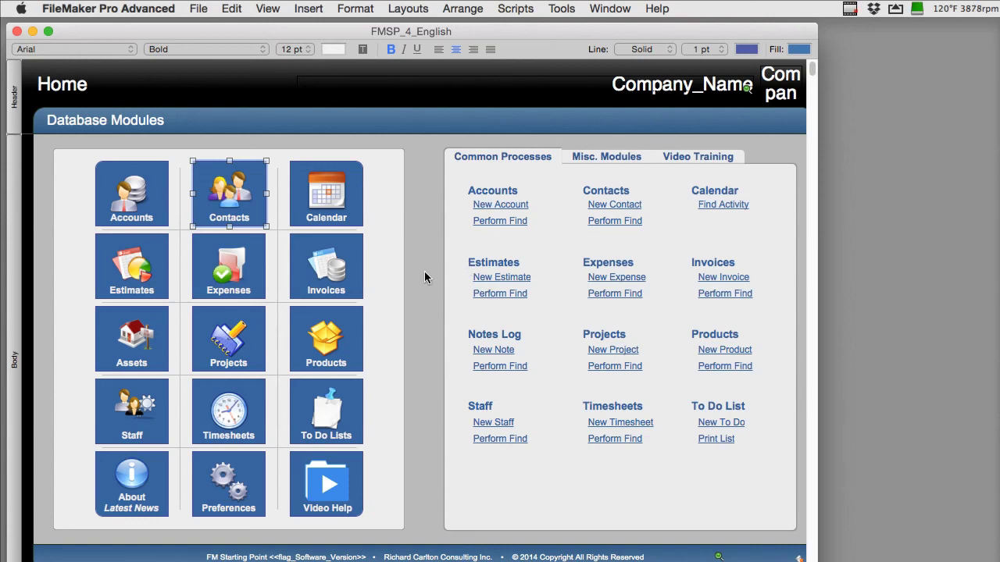
- Return to Browse mode and open the Contacts module from Home
{"action": "key", "text": "super+b"}
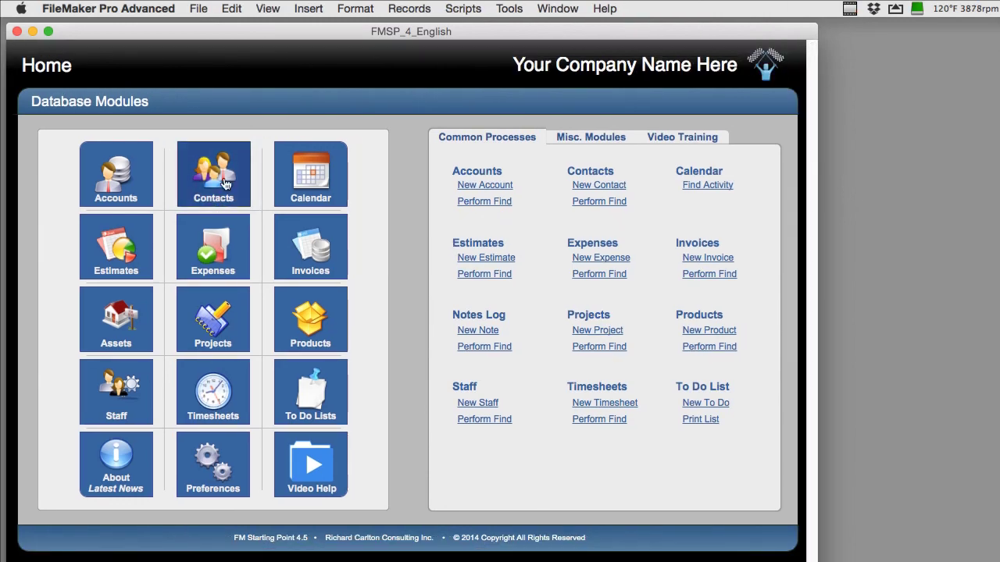
{"action": "left_click", "coordinate": [225, 184]}
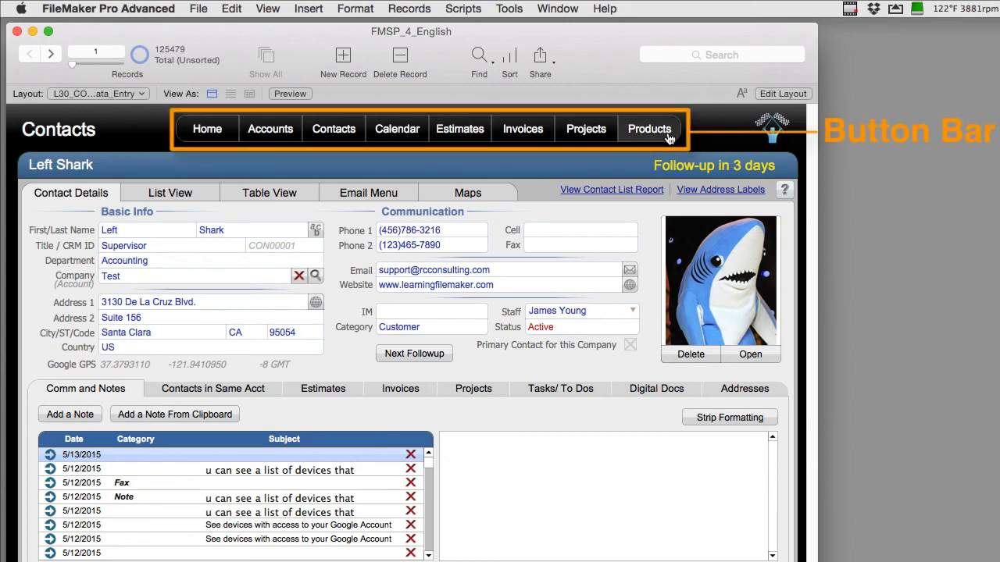
- In Layout mode, draw a three-segment button bar just below the Contacts navigation bar and close its setup
{"action": "key", "text": "super+l"}
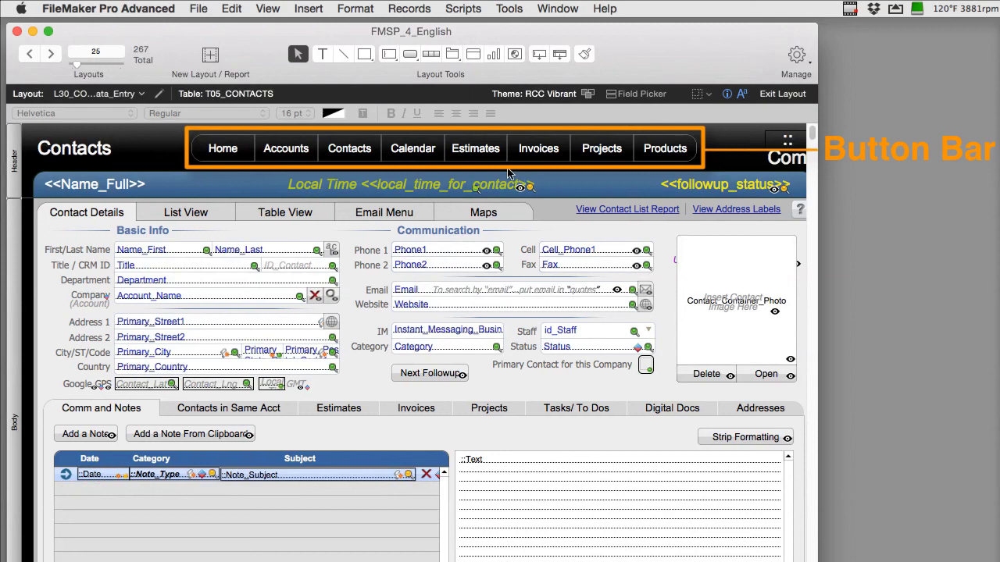
{"action": "left_click", "coordinate": [428, 56]}
{"action": "left_click_drag", "start_coordinate": [292, 174], "coordinate": [748, 275]}
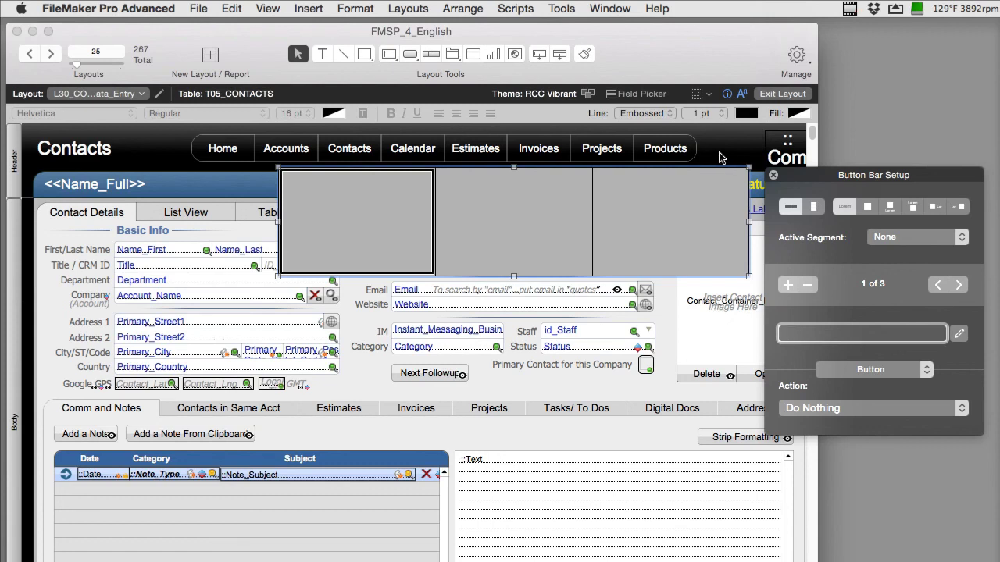
{"action": "left_click", "coordinate": [773, 175]}
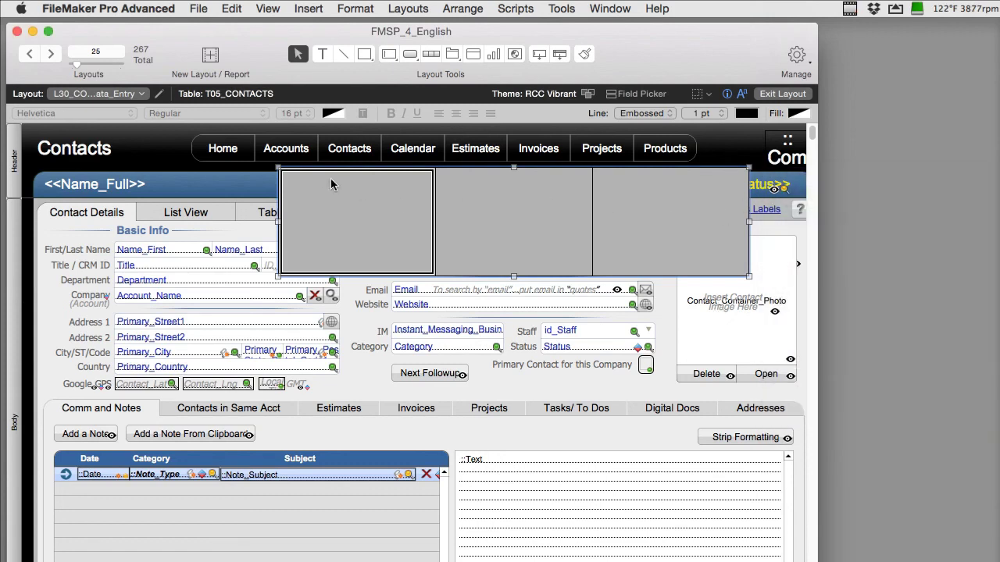
- Delete the new button bar's segments one by one until the whole bar is removed
{"action": "left_click", "coordinate": [488, 211]}
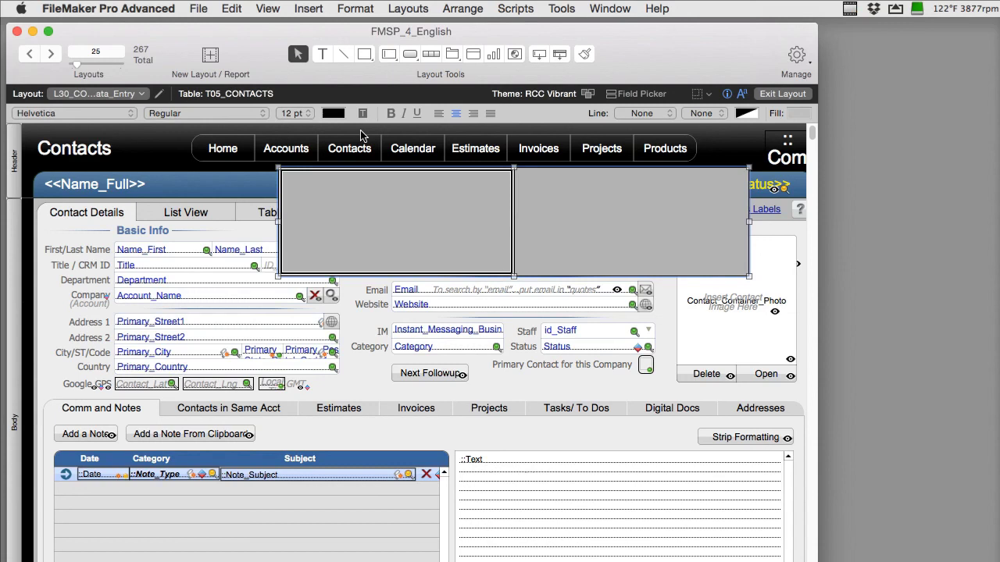
{"action": "left_click", "coordinate": [535, 225]}
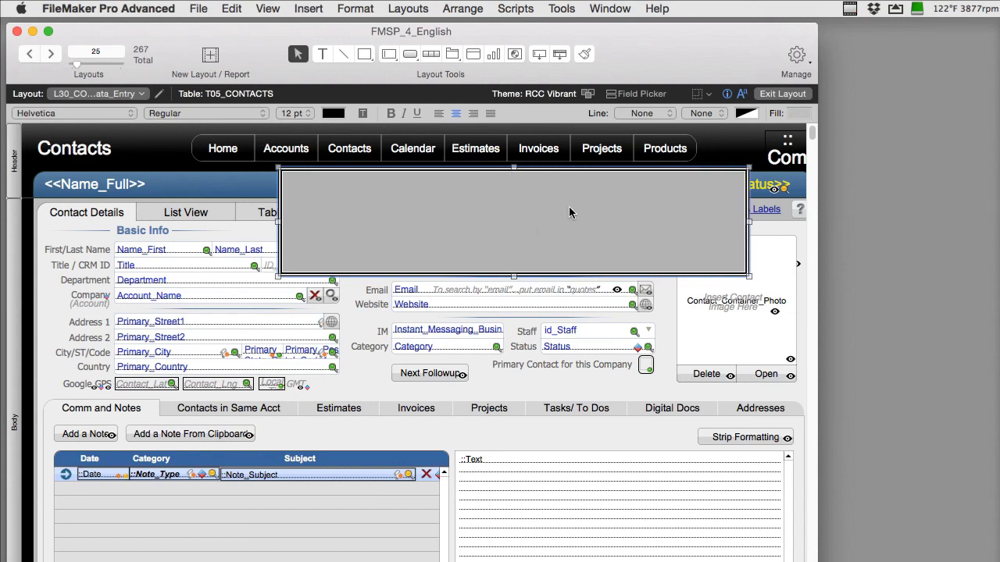
{"action": "key", "text": "Delete"}
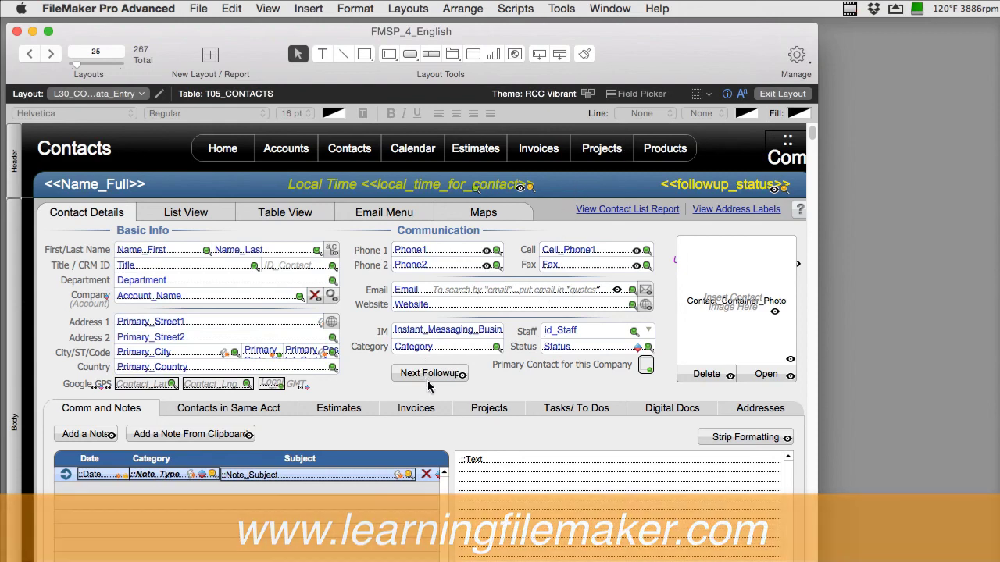
- Switch to the WebDirect phone layout L700_Contact_Data_Entry | Web
{"action": "left_click", "coordinate": [117, 94]}
{"action": "mouse_move", "coordinate": [119, 167]}
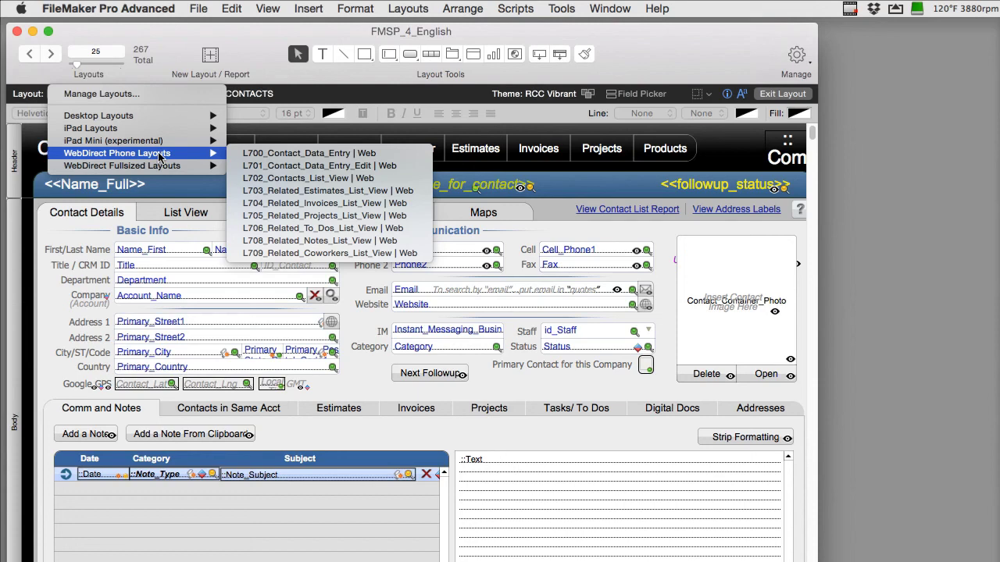
{"action": "left_click", "coordinate": [252, 160]}
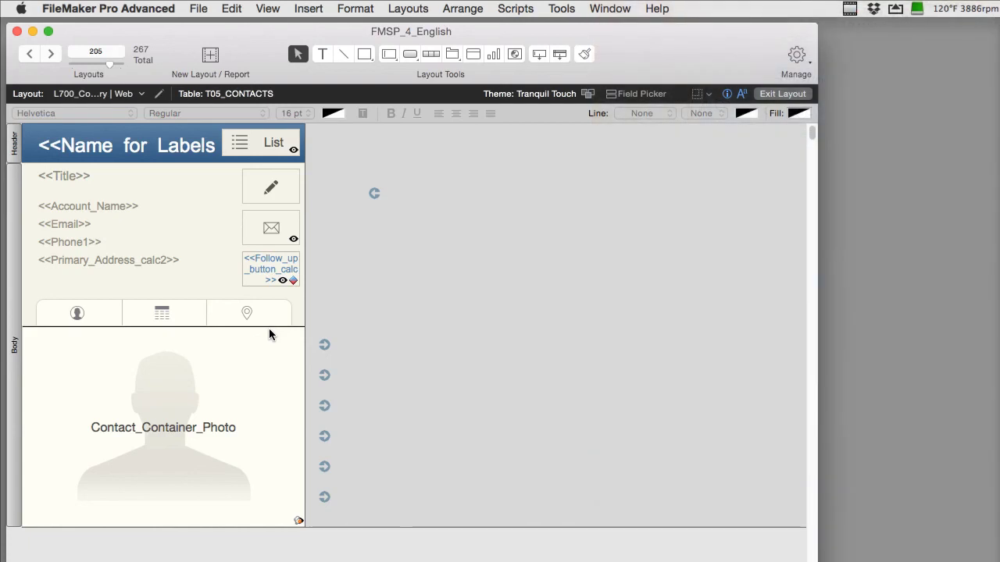
- Look through the iPad, WebDirect Fullsized and Desktop layout groups and return to the L30 contacts data entry layout
{"action": "left_click", "coordinate": [138, 93]}
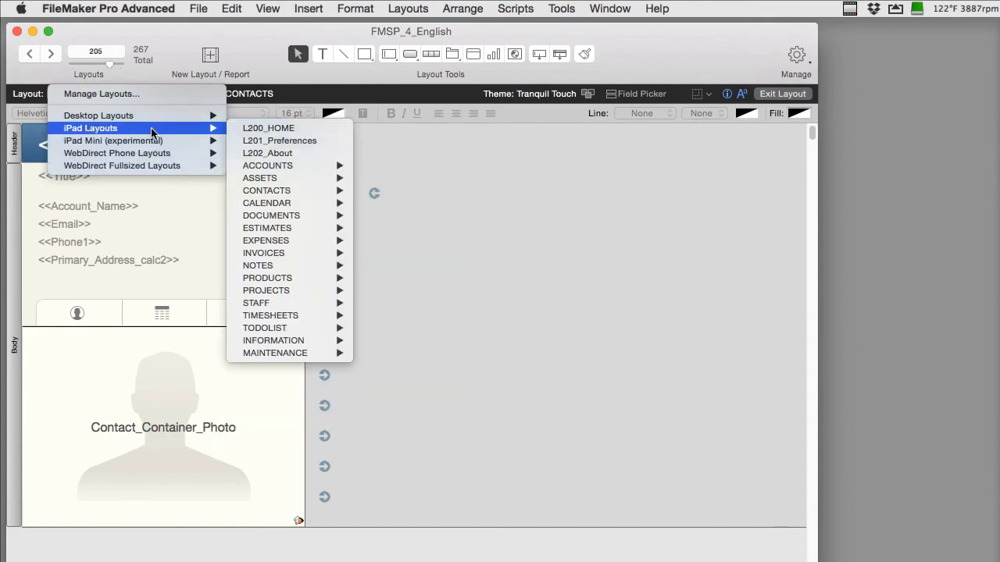
{"action": "mouse_move", "coordinate": [152, 170]}
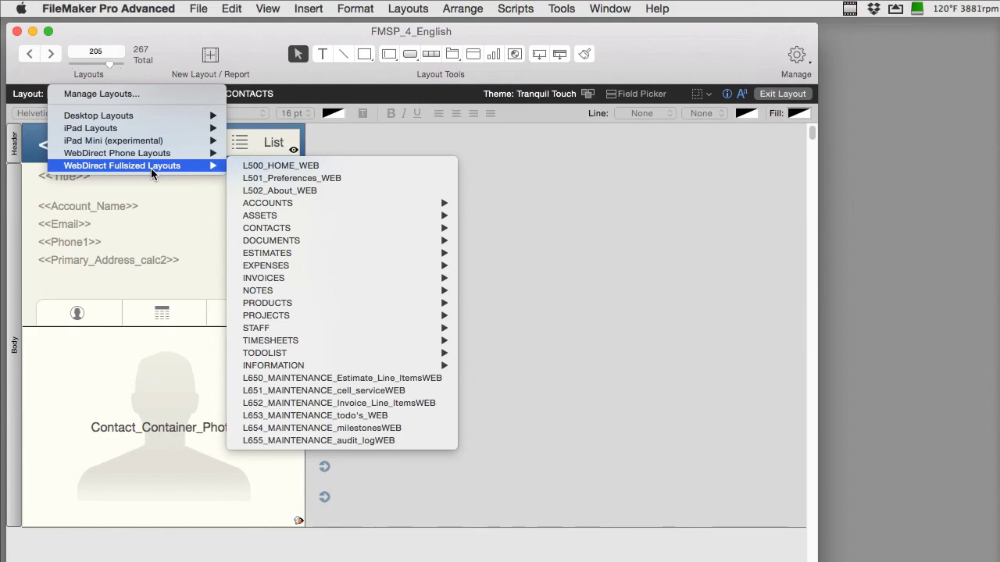
{"action": "mouse_move", "coordinate": [149, 115]}
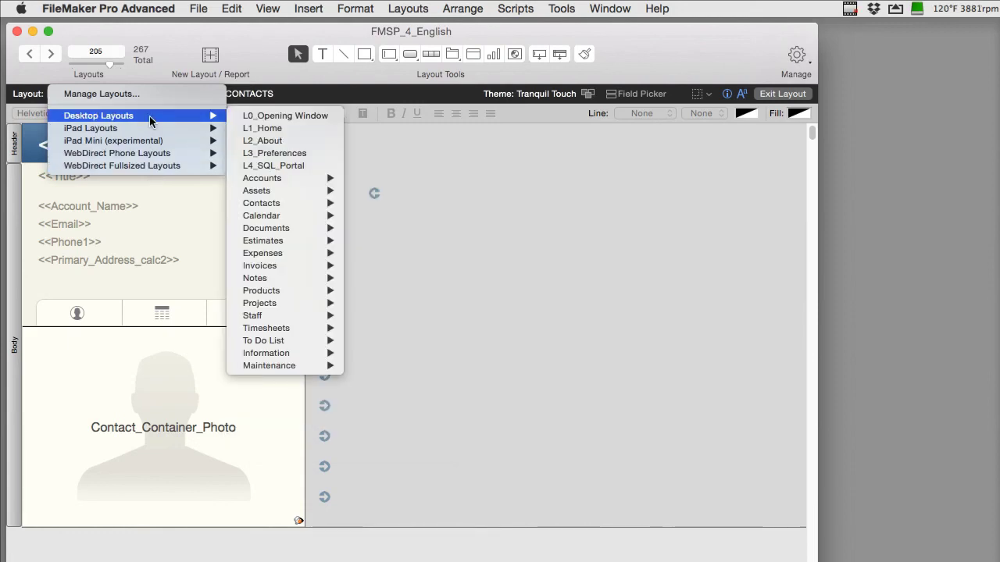
{"action": "key", "text": "Escape"}
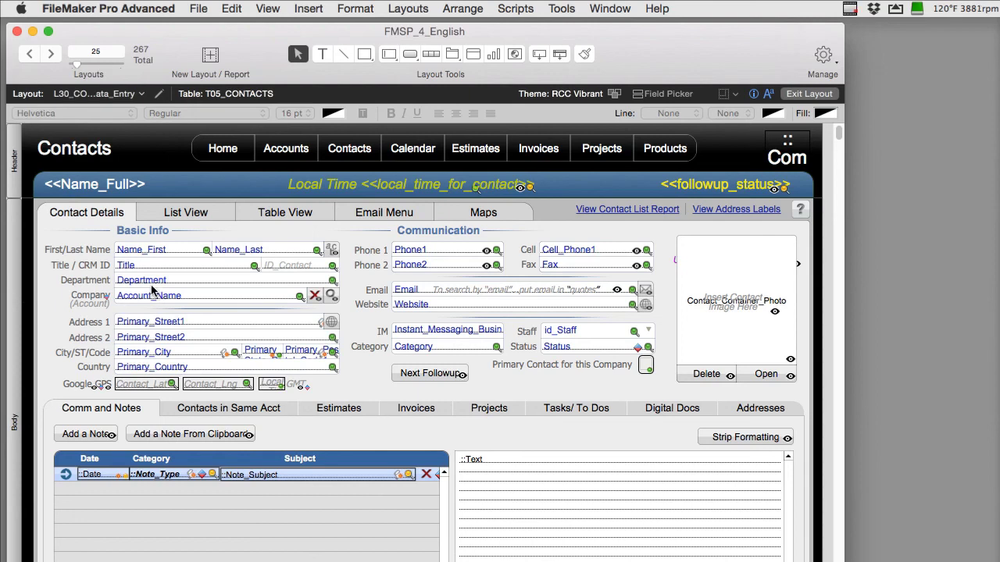
- Review the list of layout groups from the L30 contacts layout and dismiss it without switching
{"action": "left_click", "coordinate": [95, 95]}
{"action": "mouse_move", "coordinate": [119, 167]}
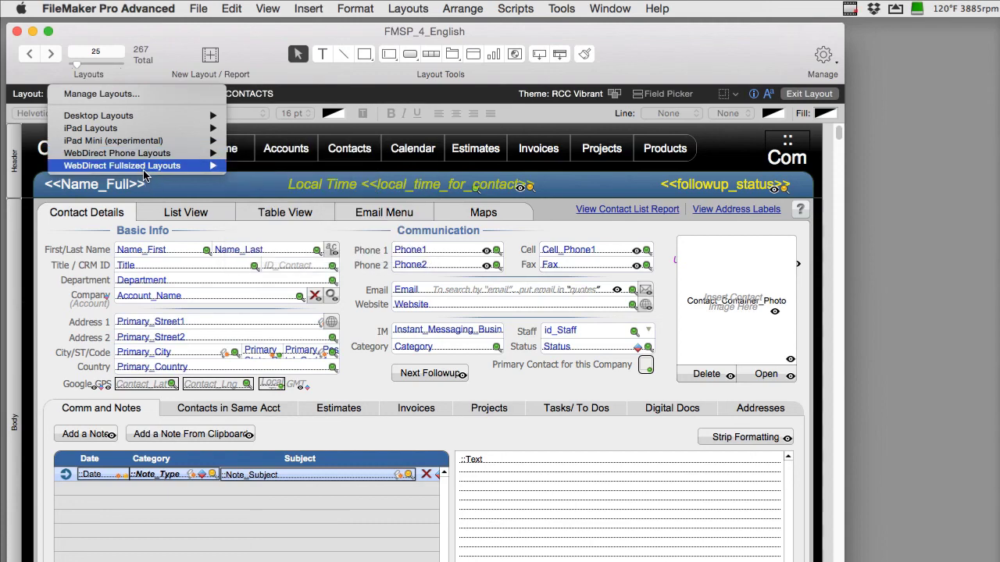
{"action": "mouse_move", "coordinate": [144, 175]}
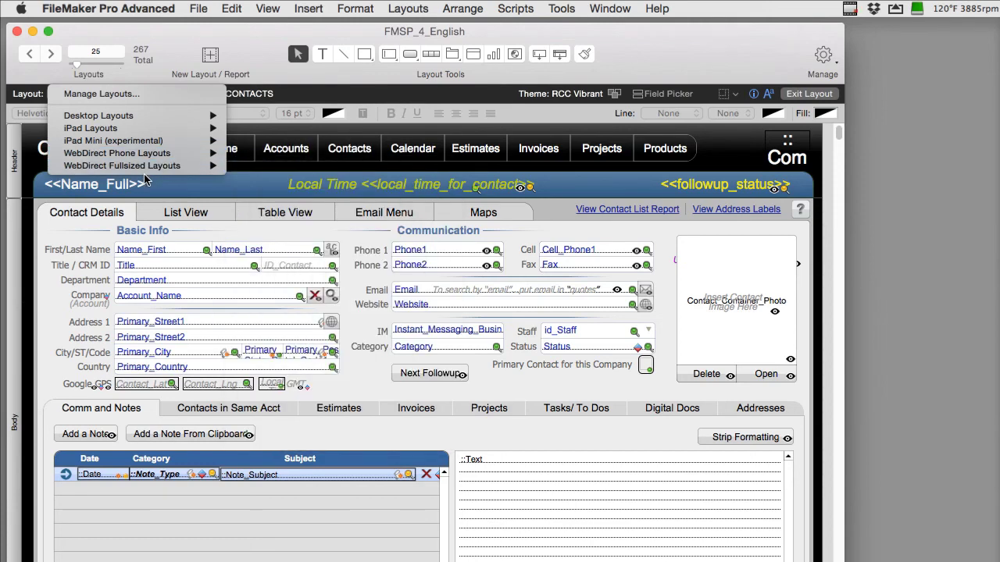
{"action": "left_click", "coordinate": [189, 195]}
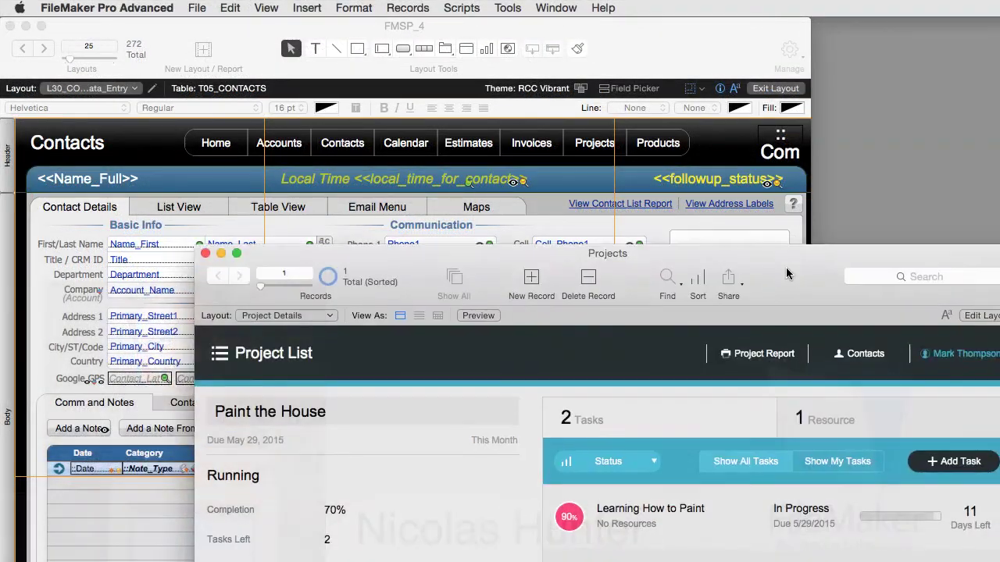
- Open the Learning How to Paint task in the Projects window and switch its status through Normal and On Track to Attention
{"action": "left_click_drag", "start_coordinate": [786, 270], "coordinate": [758, 81]}
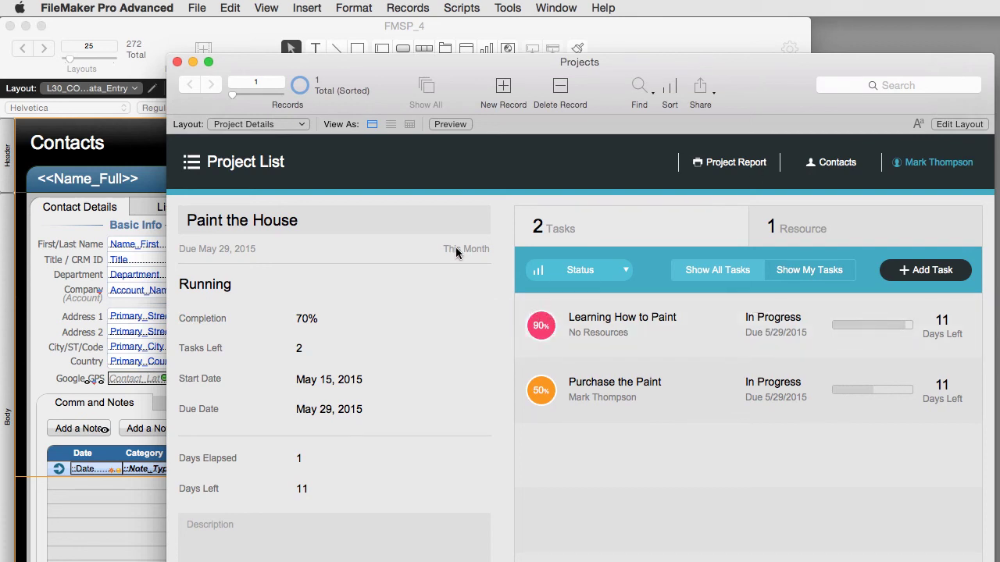
{"action": "left_click", "coordinate": [635, 321]}
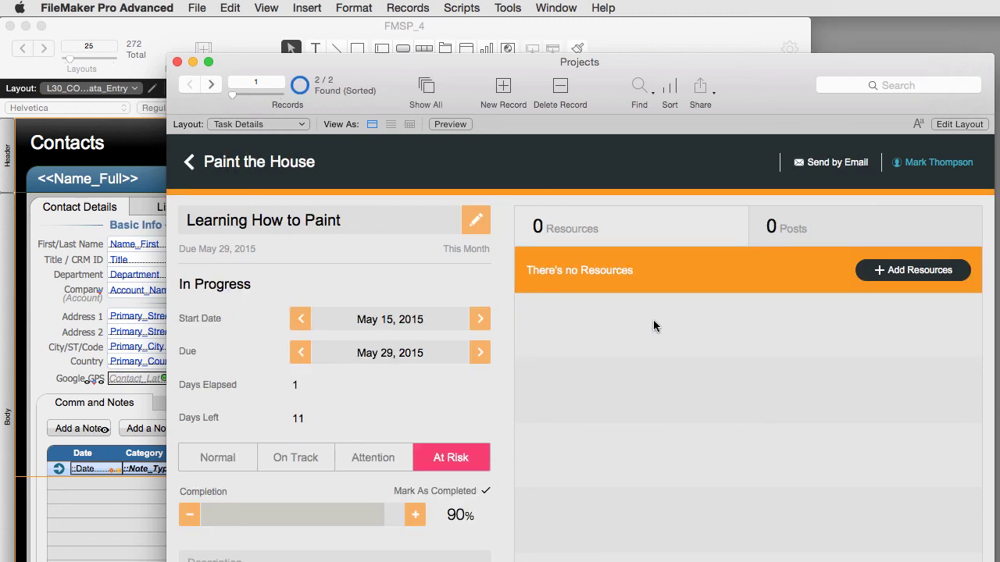
{"action": "left_click", "coordinate": [228, 462]}
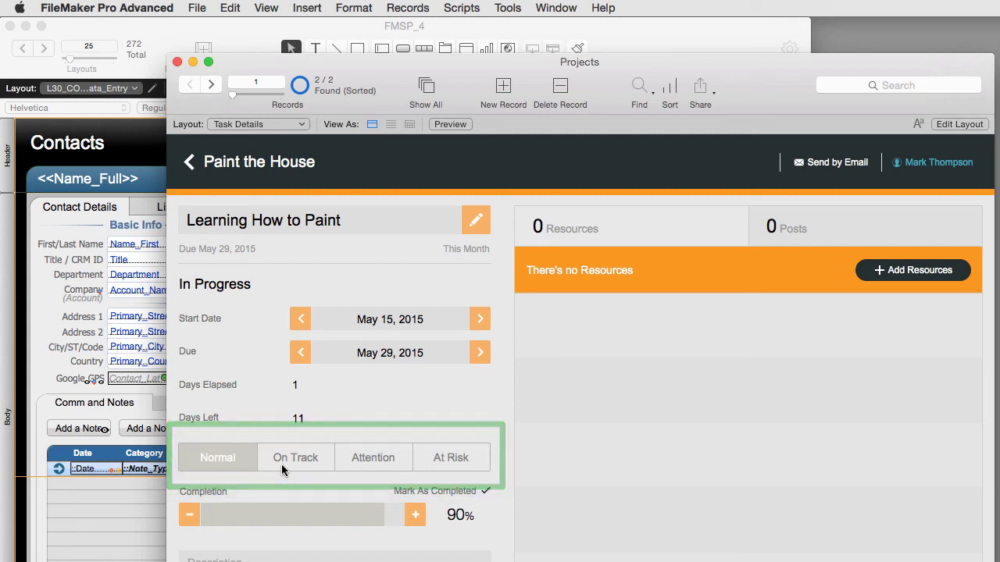
{"action": "left_click", "coordinate": [301, 457]}
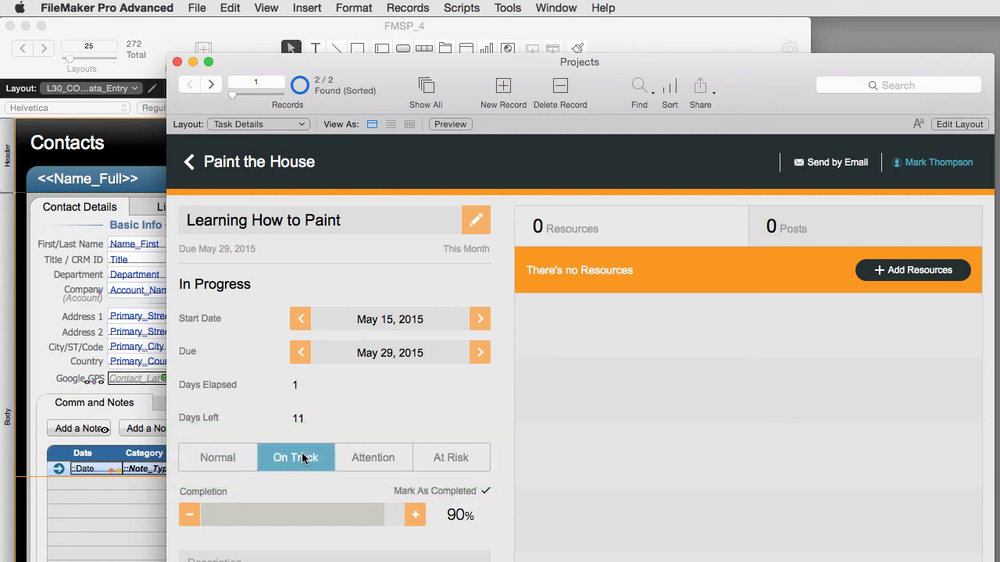
{"action": "left_click", "coordinate": [371, 458]}
- Lower the Learning How to Paint task's completion to 60%
{"action": "left_click", "coordinate": [191, 512]}
{"action": "left_click", "coordinate": [191, 512]}
{"action": "left_click", "coordinate": [191, 512]}
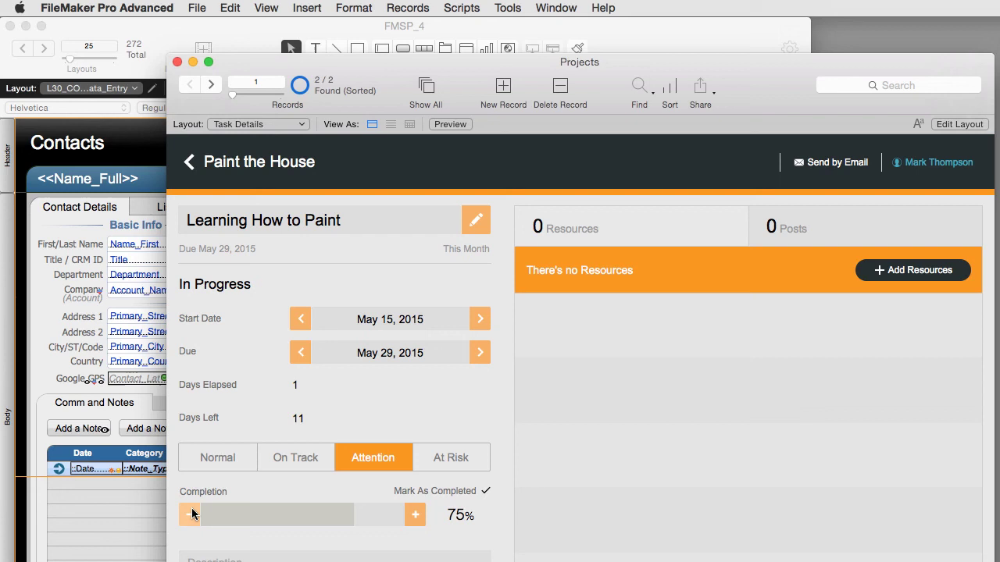
{"action": "left_click", "coordinate": [191, 511]}
{"action": "left_click", "coordinate": [192, 511]}
{"action": "left_click", "coordinate": [192, 511]}
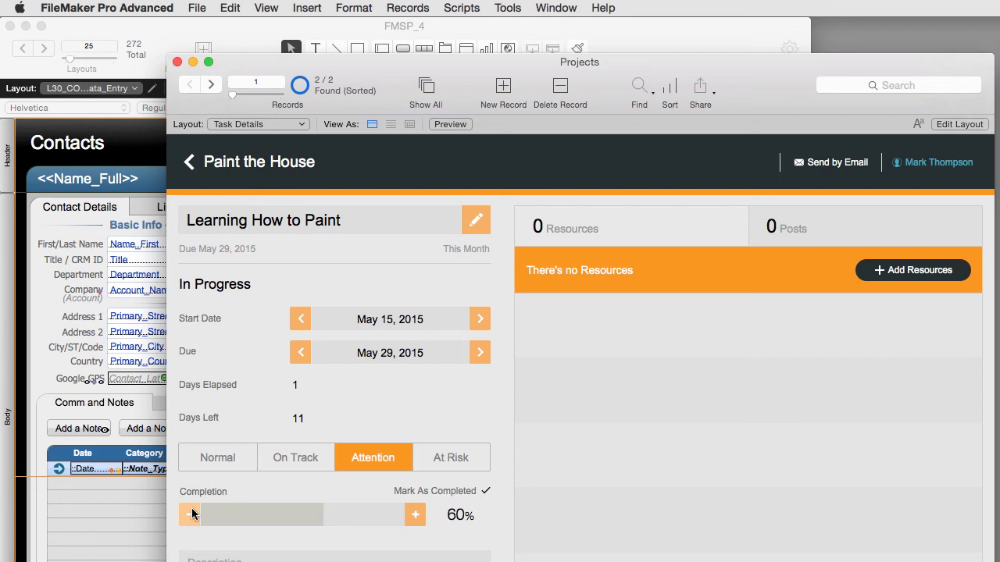
- Return to the Paint the House project, reopen the Learning How to Paint task and set its status to At Risk
{"action": "left_click", "coordinate": [286, 164]}
{"action": "left_click", "coordinate": [670, 383]}
{"action": "left_click", "coordinate": [461, 465]}
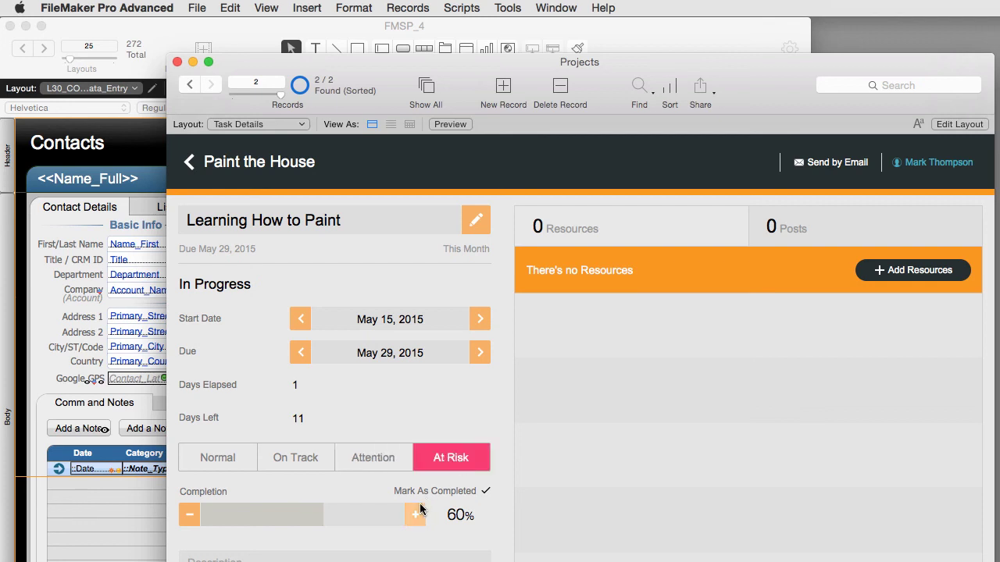
- Raise the Learning How to Paint task's completion to 85%
{"action": "left_click", "coordinate": [415, 513]}
{"action": "left_click", "coordinate": [414, 513]}
{"action": "left_click", "coordinate": [415, 513]}
{"action": "left_click", "coordinate": [415, 513]}
{"action": "left_click", "coordinate": [415, 513]}
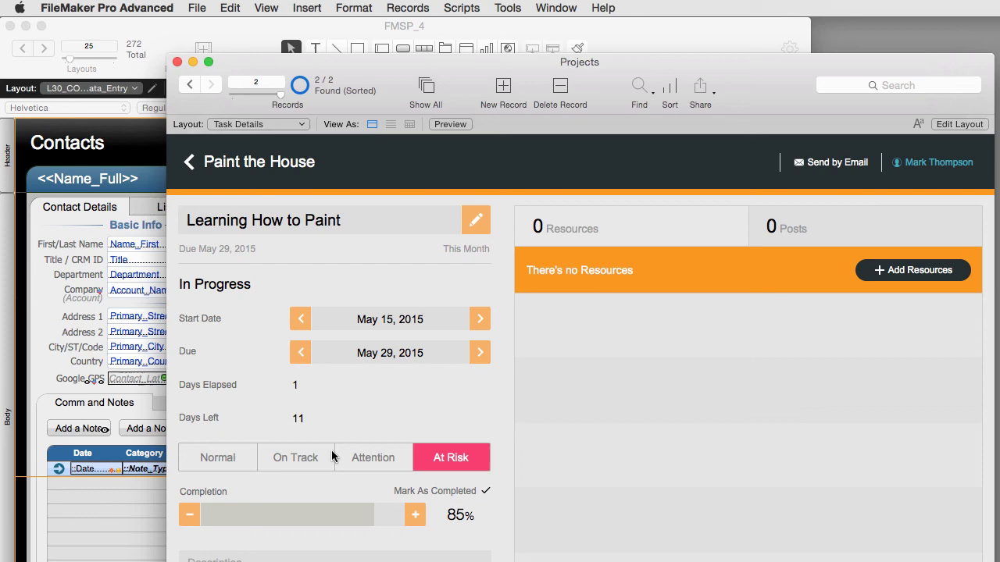
- Go back to the Paint the House project details, then move that window aside and bring the FMSP_4 window forward
{"action": "left_click", "coordinate": [262, 162]}
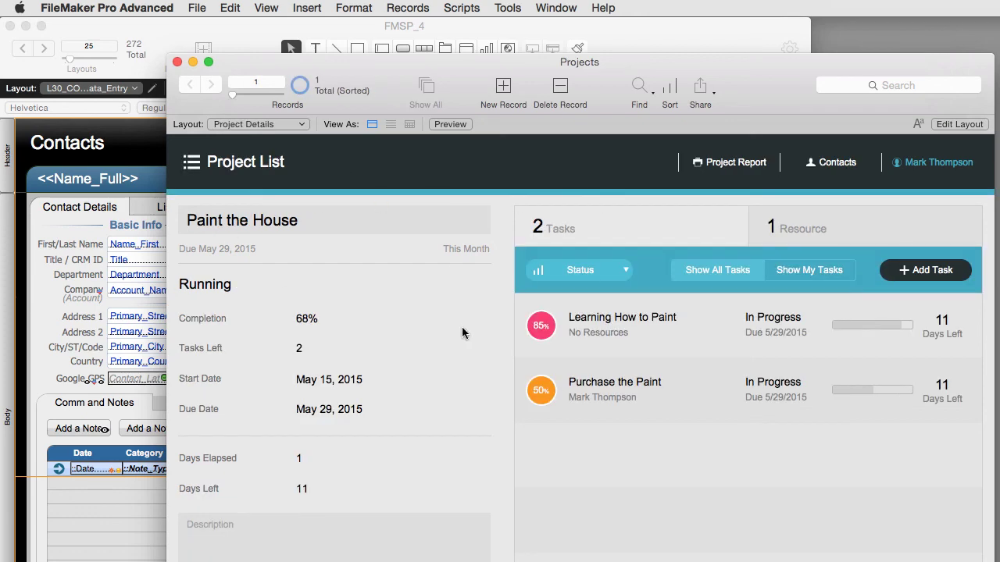
{"action": "left_click_drag", "start_coordinate": [371, 72], "coordinate": [371, 315]}
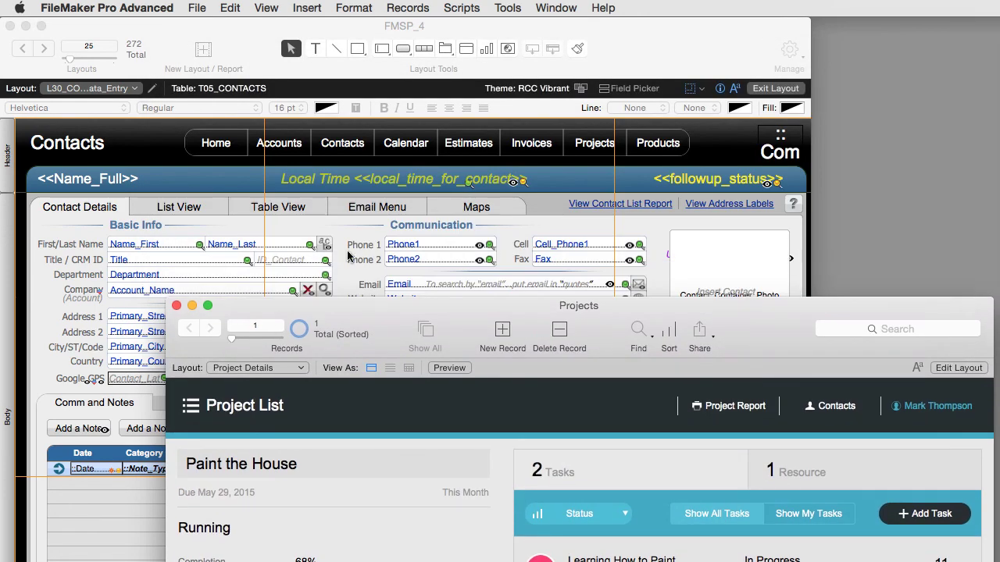
{"action": "left_click", "coordinate": [220, 168]}
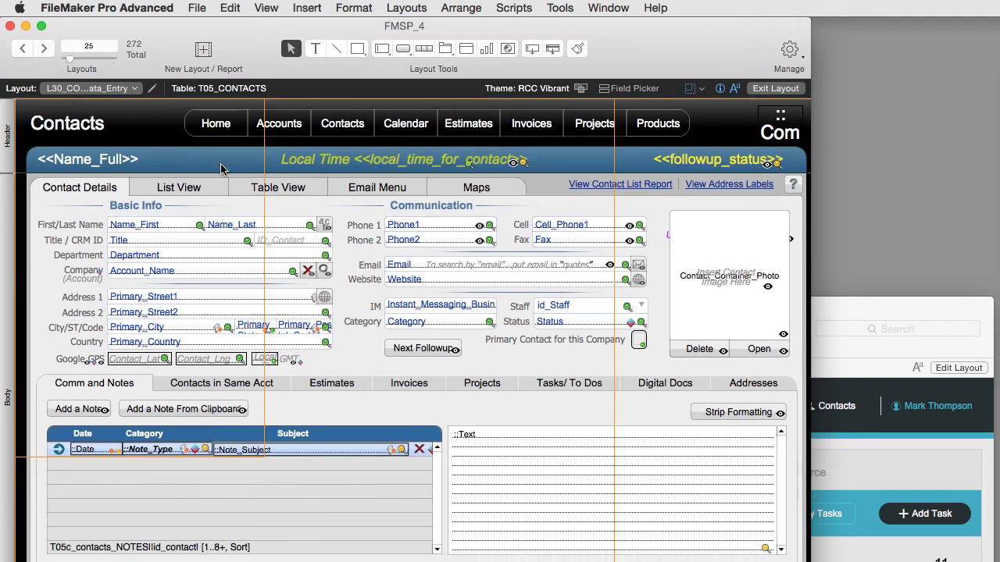
- In Browse mode, open the Projects module and show the project's Tasks / To Dos
{"action": "key", "text": "super+b"}
{"action": "left_click", "coordinate": [579, 123]}
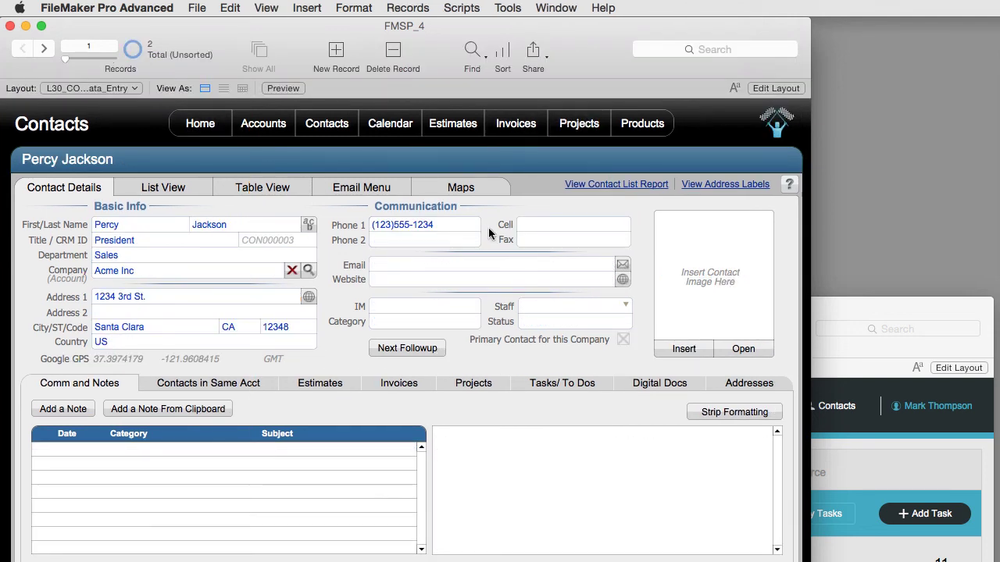
{"action": "left_click", "coordinate": [416, 385]}
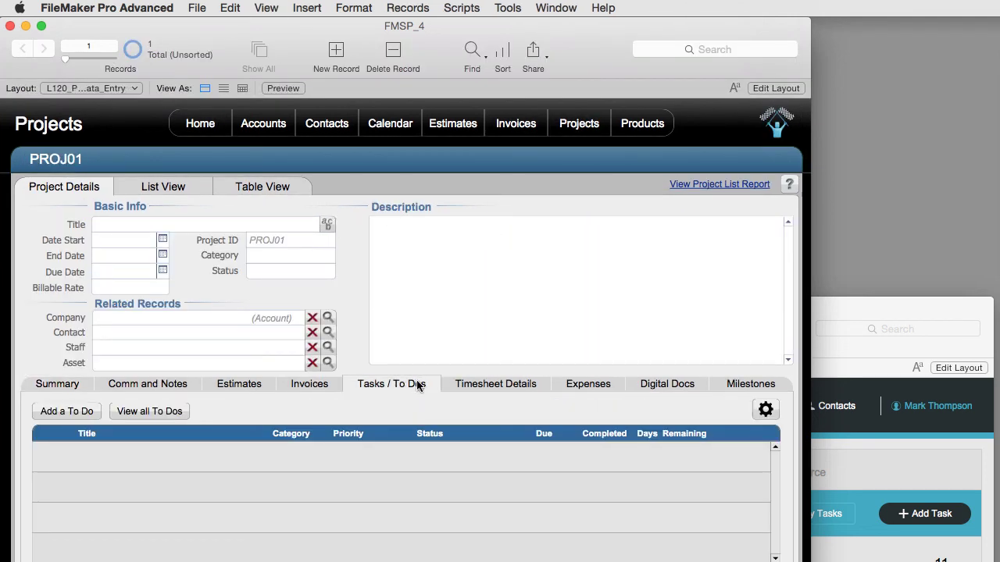
- Add a to-do named Paint to the project and set its status to On Track
{"action": "left_click", "coordinate": [82, 411]}
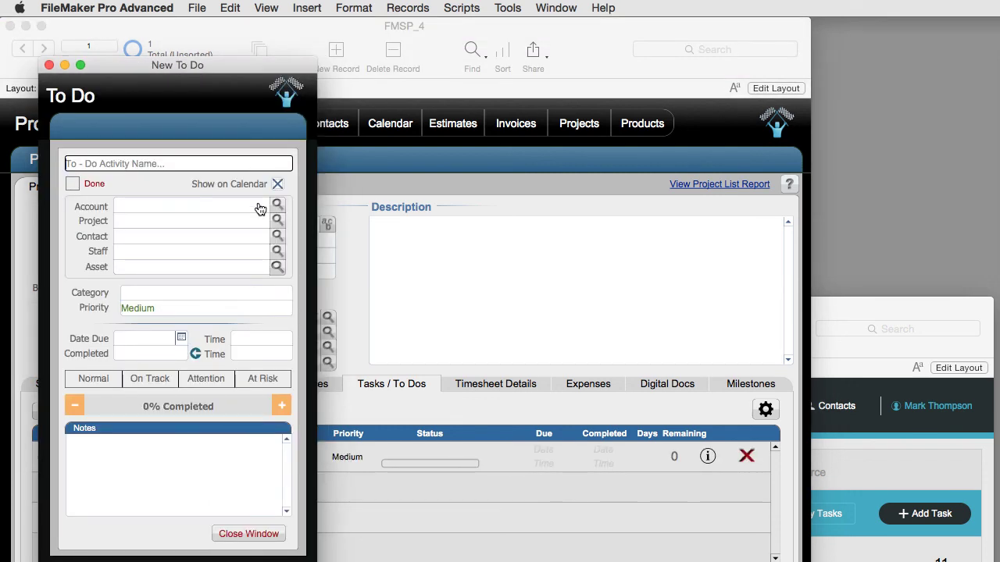
{"action": "type", "text": "Paint"}
{"action": "left_click", "coordinate": [140, 378]}
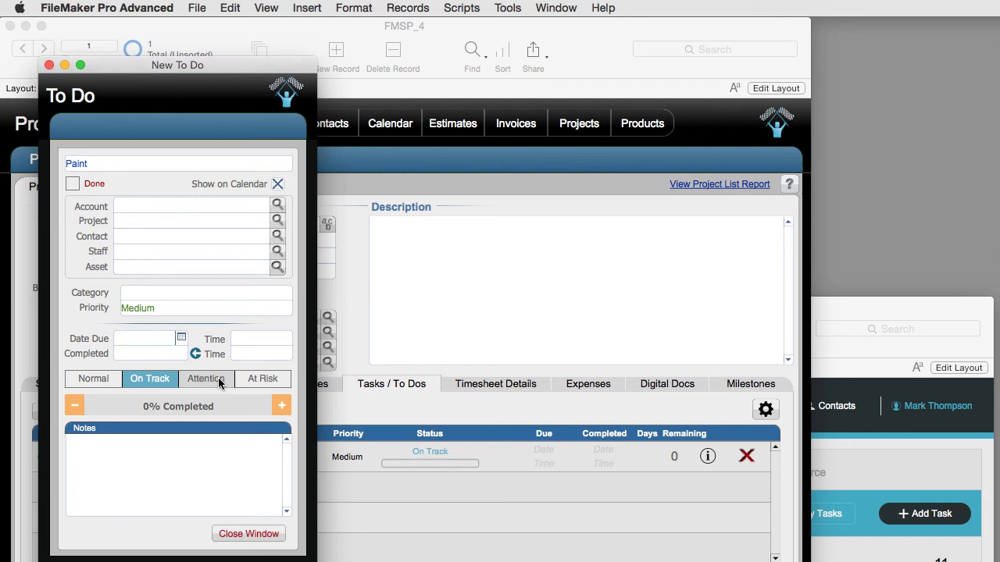
- Set the Paint to-do's due date to 5/20/2015 and its category to Appointment, and show the priority choices
{"action": "left_click", "coordinate": [181, 337]}
{"action": "left_click", "coordinate": [186, 424]}
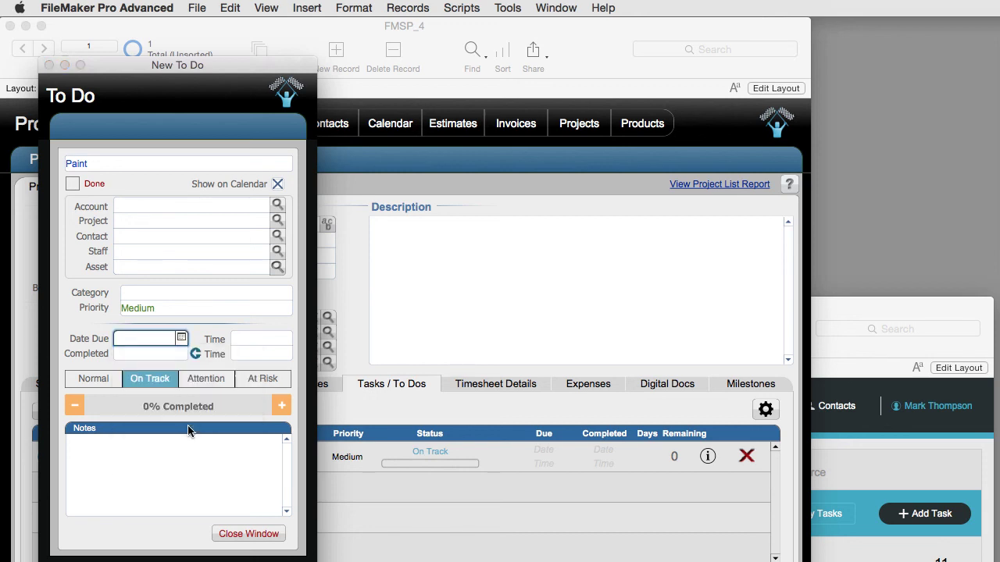
{"action": "left_click", "coordinate": [177, 296]}
{"action": "left_click", "coordinate": [174, 310]}
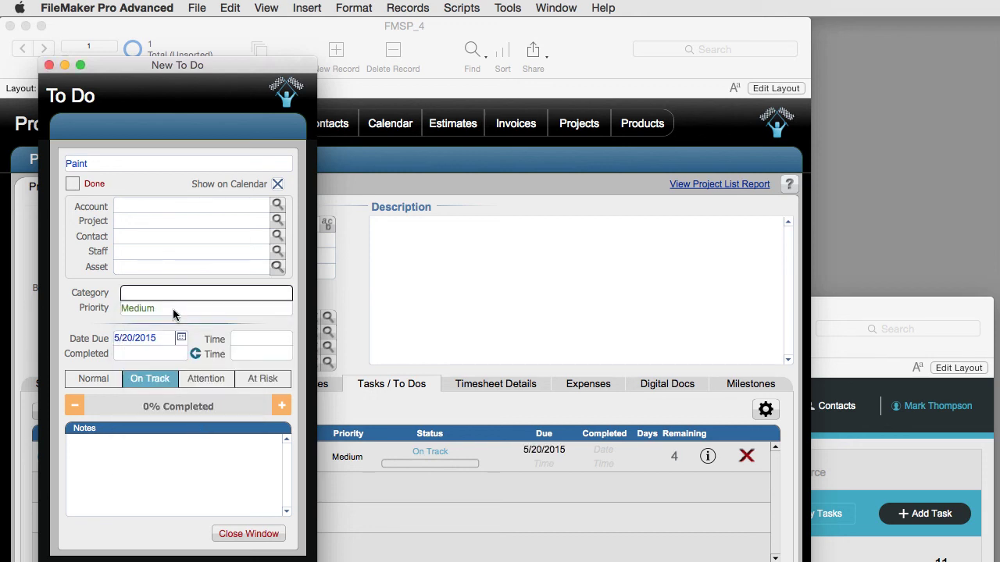
{"action": "left_click", "coordinate": [174, 310]}
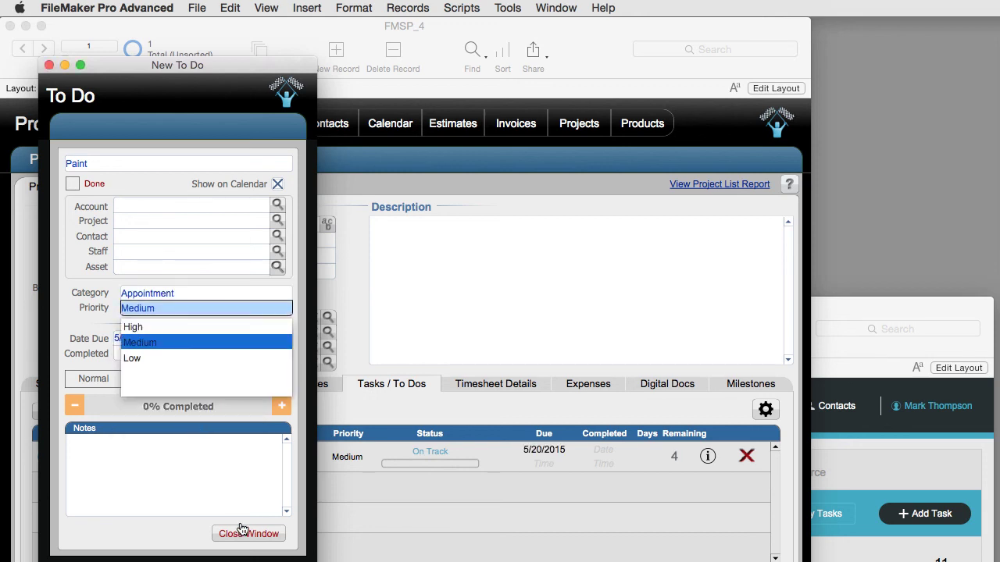
- Look up contacts for the Paint to-do and assign the Manager at Acme Inc as its contact
{"action": "left_click", "coordinate": [190, 210]}
{"action": "left_click", "coordinate": [274, 236]}
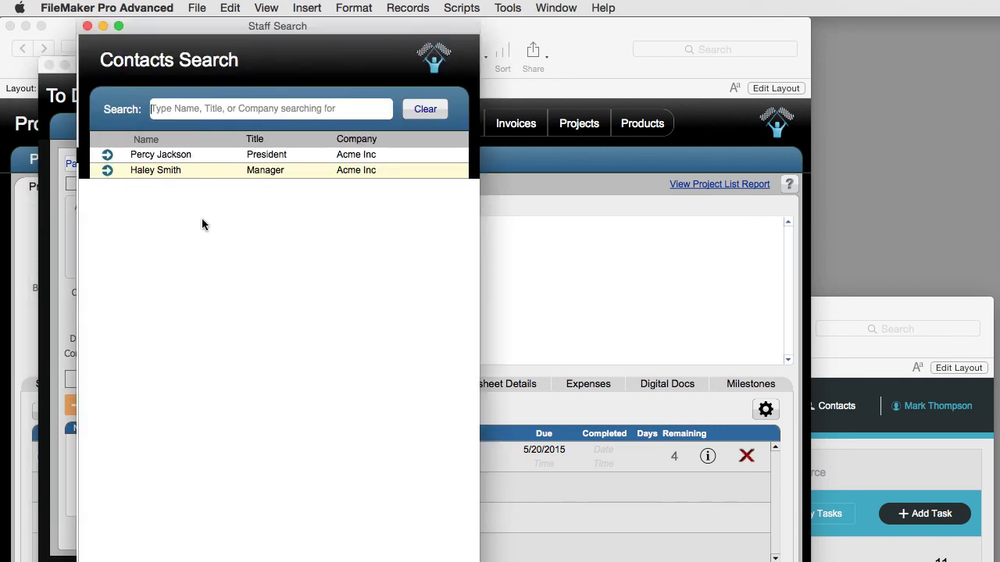
{"action": "left_click", "coordinate": [108, 171]}
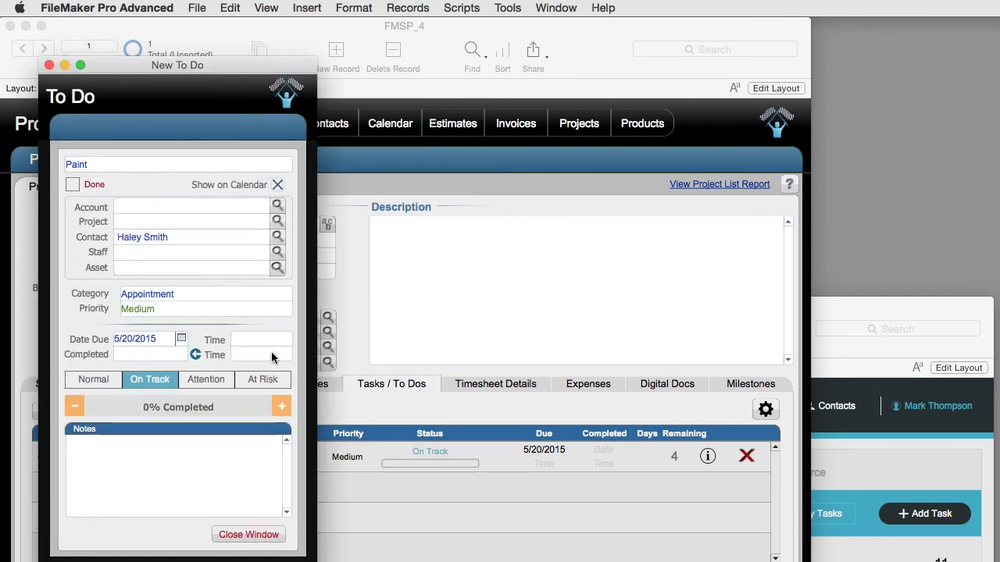
- Close the new to-do's window and rename the Paint to-do as FileMaker 13 Hardware Installation in the project's task list
{"action": "left_click", "coordinate": [249, 534]}
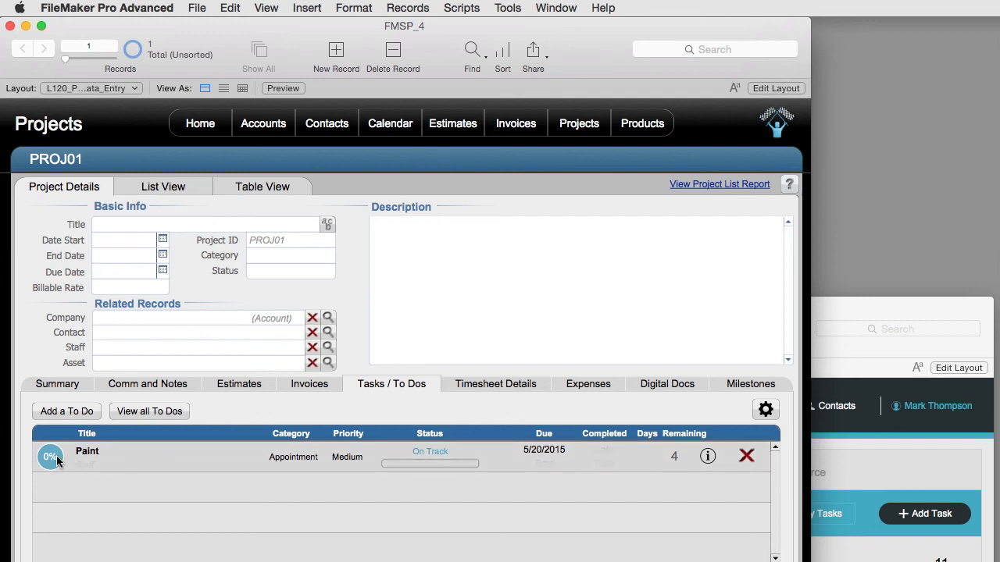
{"action": "left_click", "coordinate": [91, 451]}
{"action": "double_click", "coordinate": [90, 452]}
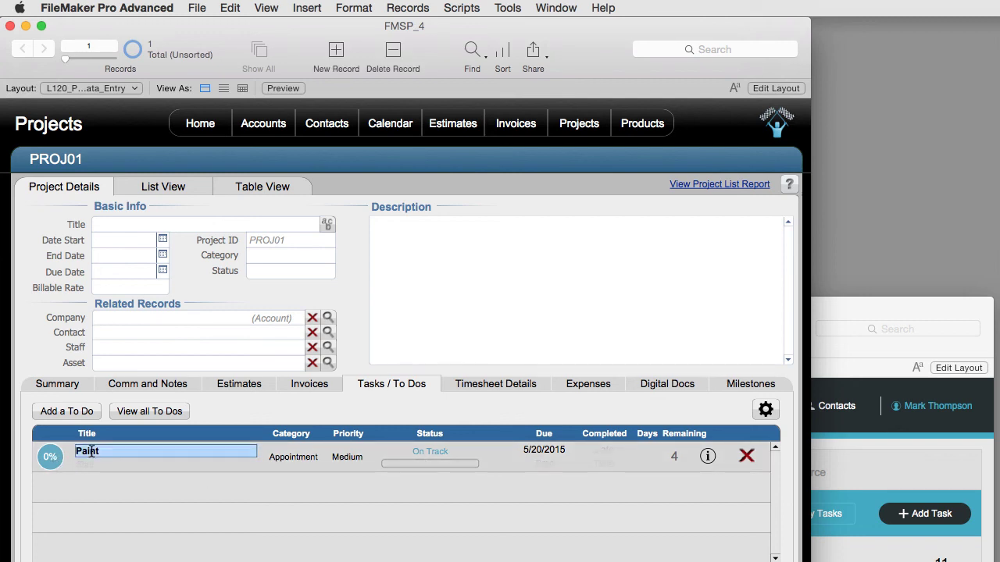
{"action": "type", "text": "FileMaker"}
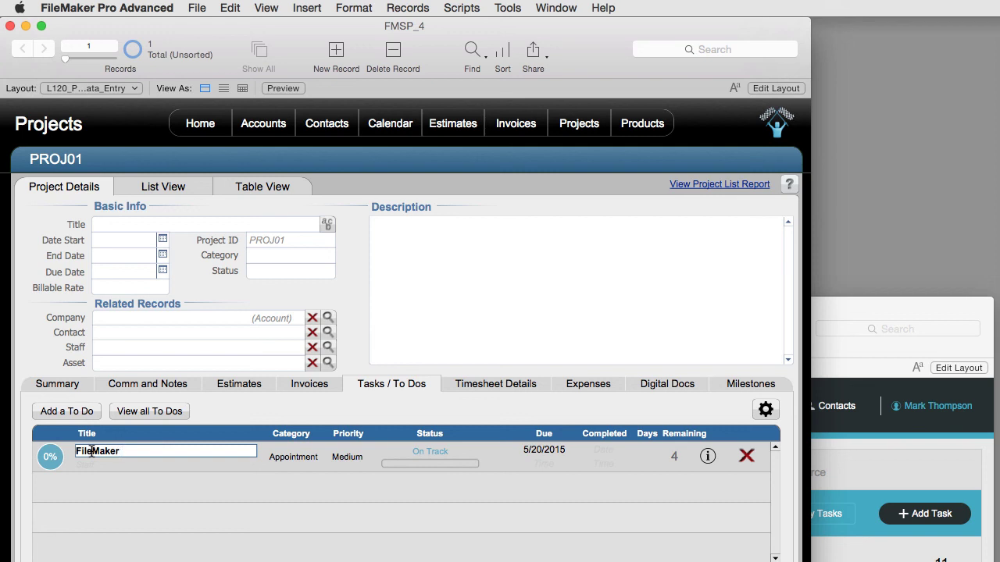
{"action": "type", "text": " 13 Har"}
{"action": "type", "text": "ware Installation"}
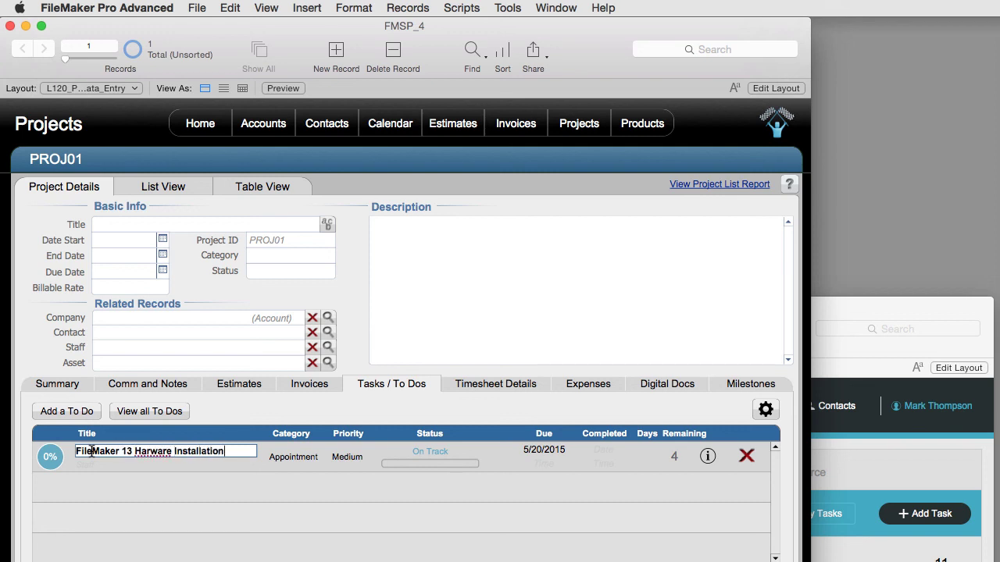
{"action": "left_click", "coordinate": [150, 451]}
{"action": "type", "text": "d"}
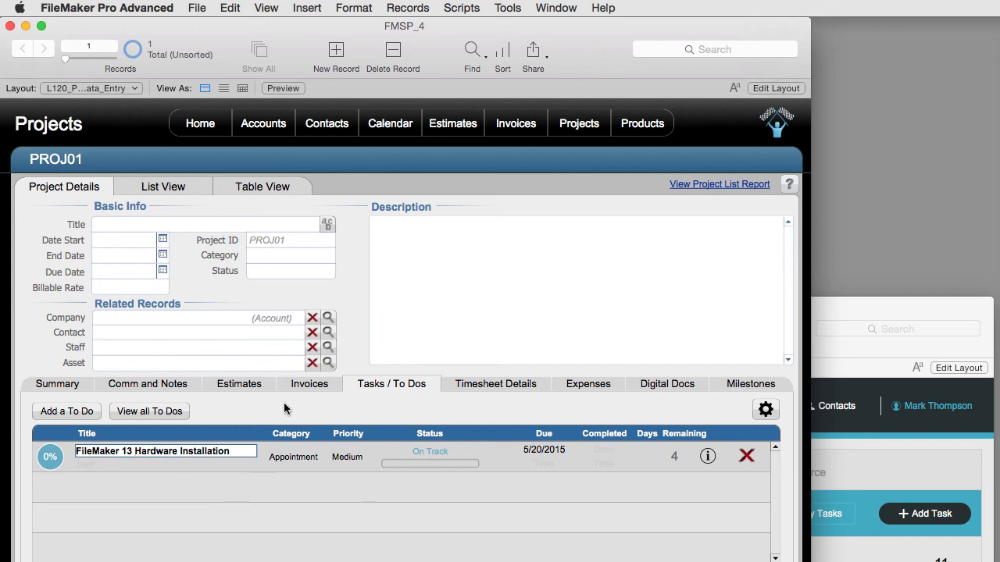
- Raise the FileMaker 13 Hardware Installation to-do's completion to 60% in its additional information, and mark the task complete from the list
{"action": "left_click", "coordinate": [705, 456]}
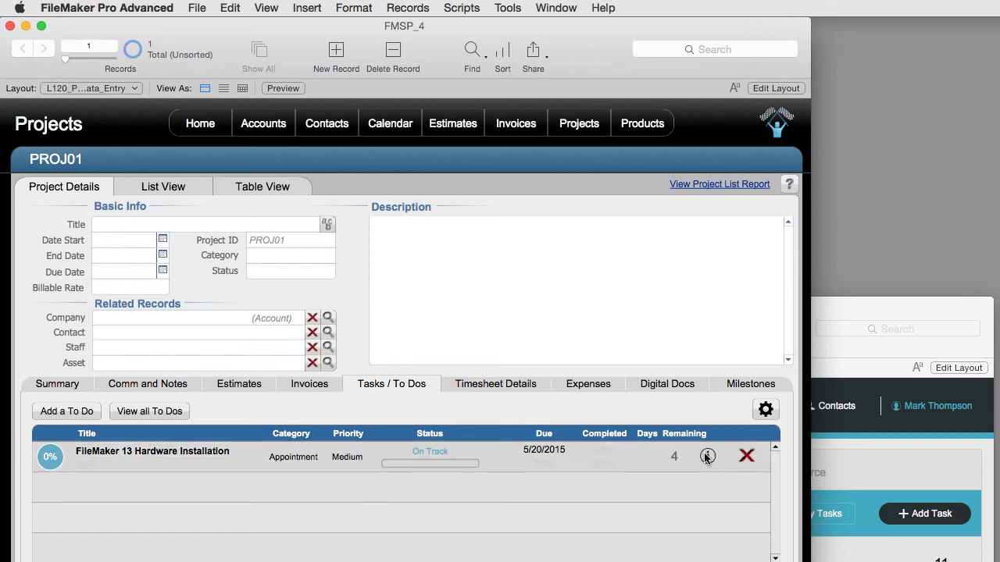
{"action": "left_click", "coordinate": [604, 464]}
{"action": "left_click", "coordinate": [604, 465]}
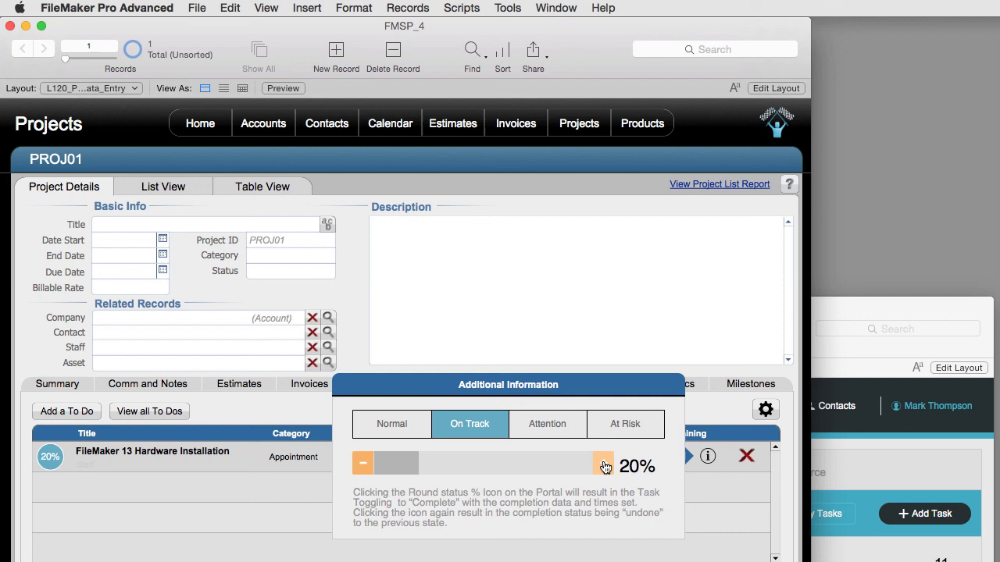
{"action": "left_click", "coordinate": [604, 464]}
{"action": "left_click", "coordinate": [604, 464]}
{"action": "left_click", "coordinate": [604, 465]}
{"action": "left_click", "coordinate": [604, 464]}
{"action": "left_click", "coordinate": [604, 464]}
{"action": "left_click", "coordinate": [603, 464]}
{"action": "left_click", "coordinate": [603, 464]}
{"action": "left_click", "coordinate": [710, 485]}
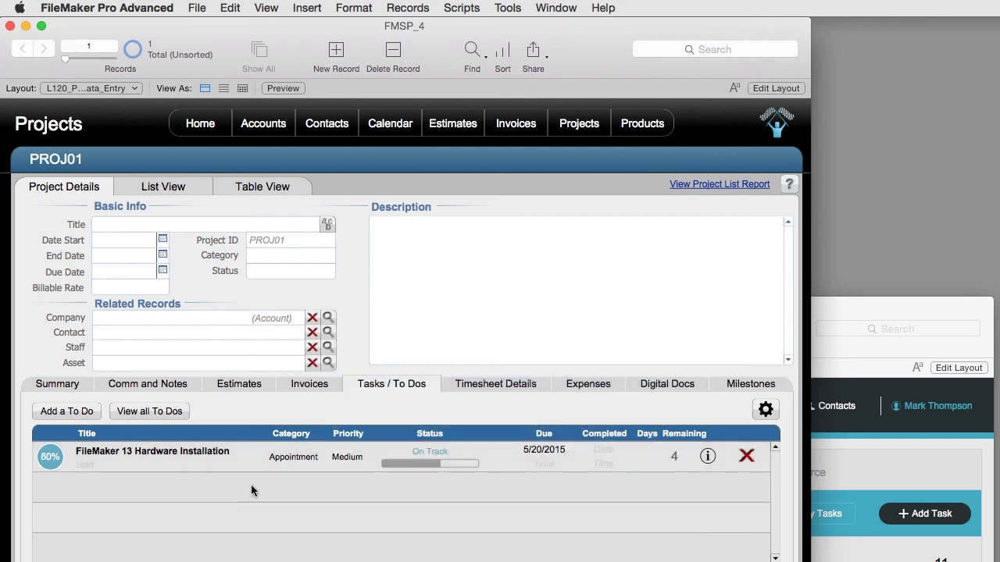
{"action": "left_click", "coordinate": [57, 457]}
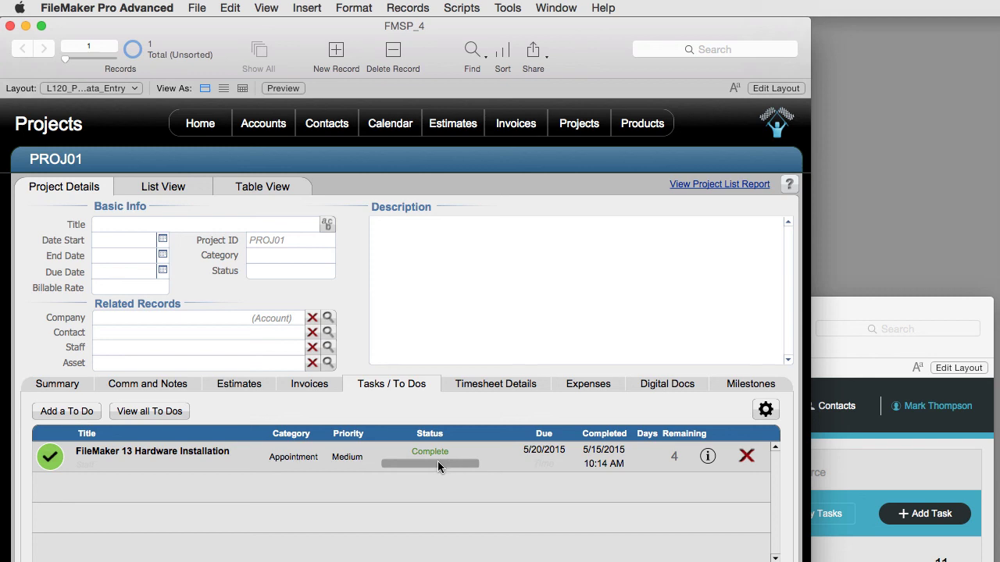
- Reopen the completed to-do's additional information and cycle its status through At Risk and Attention to On Track
{"action": "left_click", "coordinate": [707, 457]}
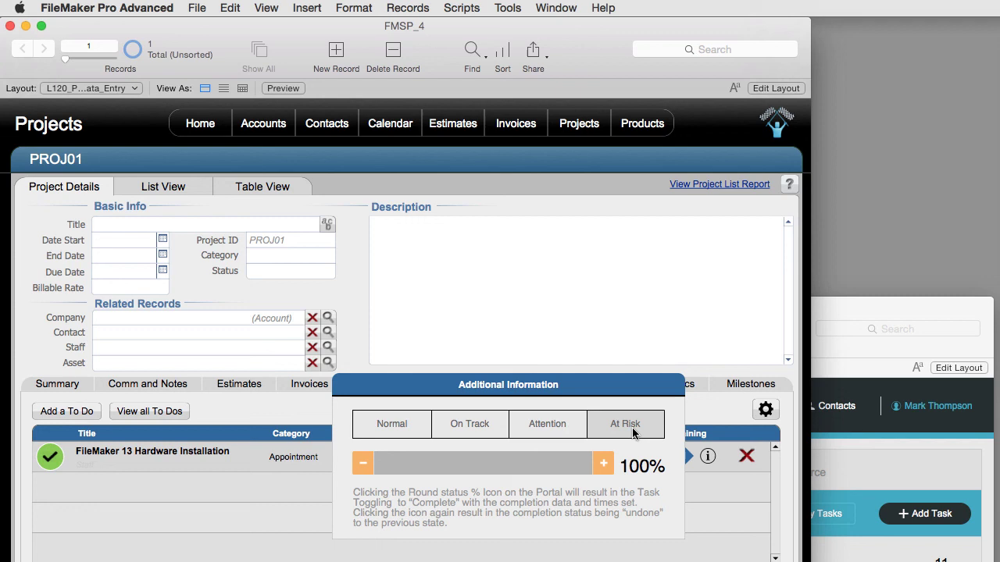
{"action": "left_click", "coordinate": [631, 429]}
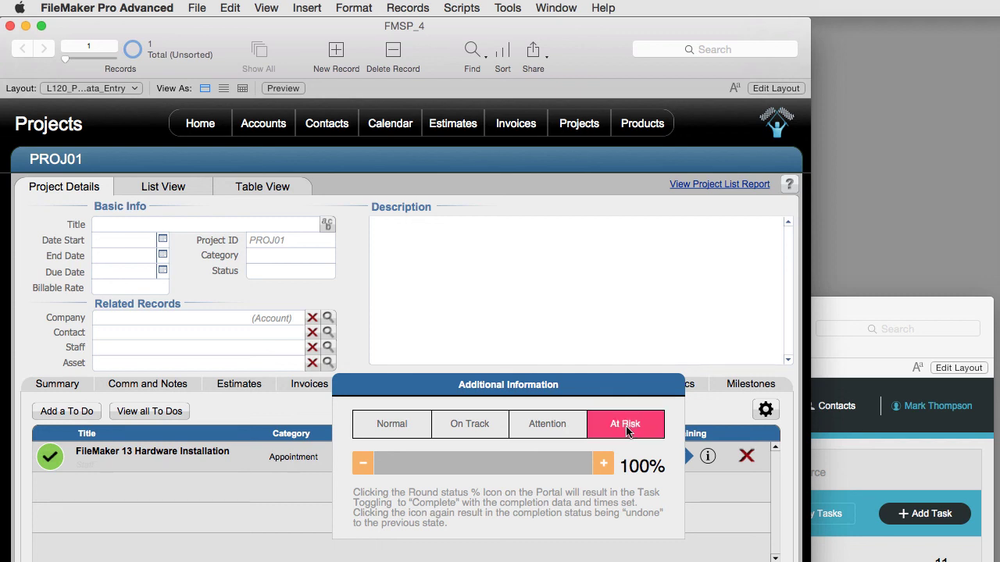
{"action": "left_click", "coordinate": [556, 429]}
{"action": "left_click", "coordinate": [480, 434]}
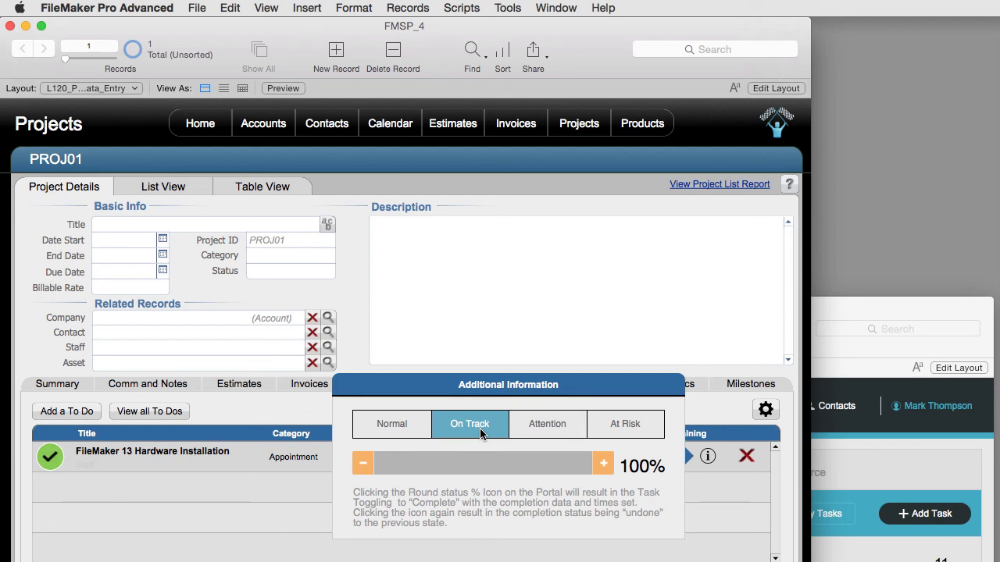
- Lower the to-do's completion to 50% and close its additional information
{"action": "left_click", "coordinate": [363, 463]}
{"action": "left_click", "coordinate": [363, 463]}
{"action": "left_click", "coordinate": [362, 463]}
{"action": "left_click", "coordinate": [363, 463]}
{"action": "left_click", "coordinate": [362, 463]}
{"action": "left_click", "coordinate": [362, 463]}
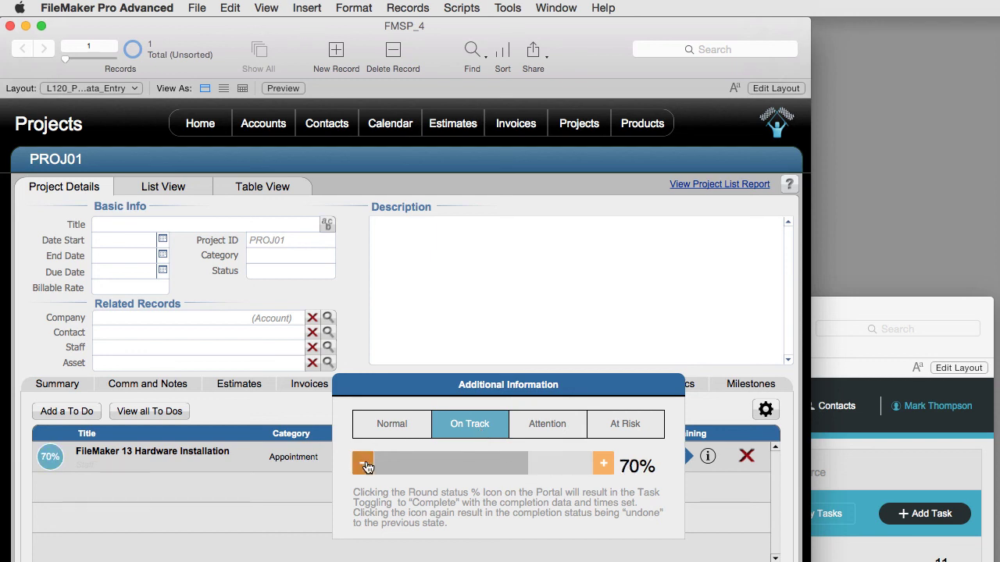
{"action": "left_click", "coordinate": [363, 463]}
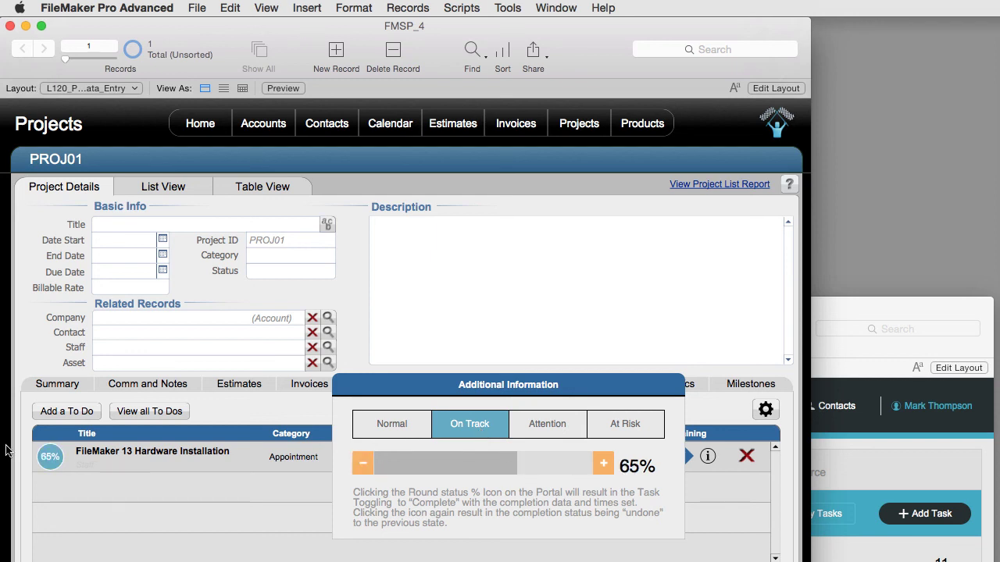
{"action": "left_click", "coordinate": [372, 467]}
{"action": "left_click", "coordinate": [371, 467]}
{"action": "left_click", "coordinate": [372, 467]}
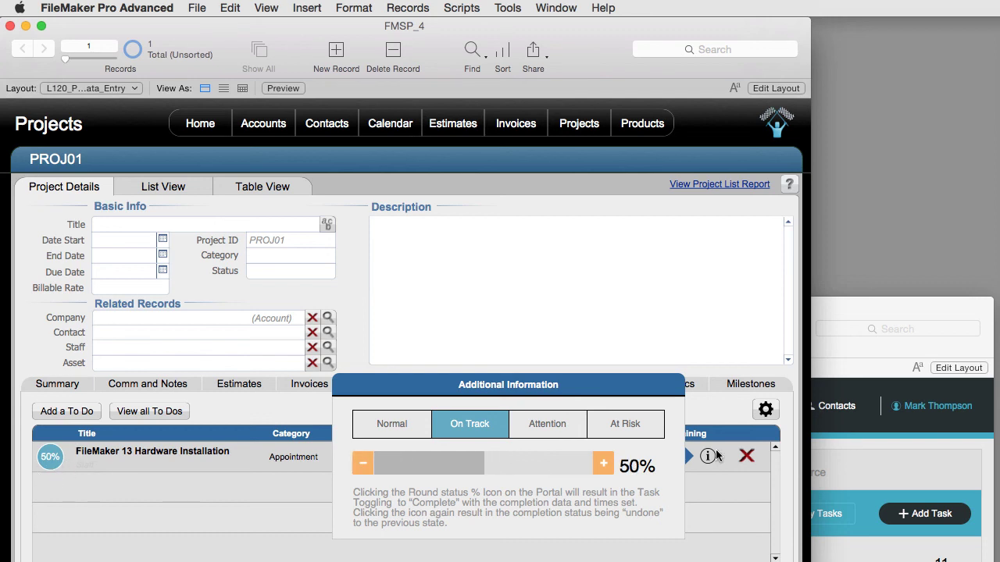
{"action": "left_click", "coordinate": [713, 495]}
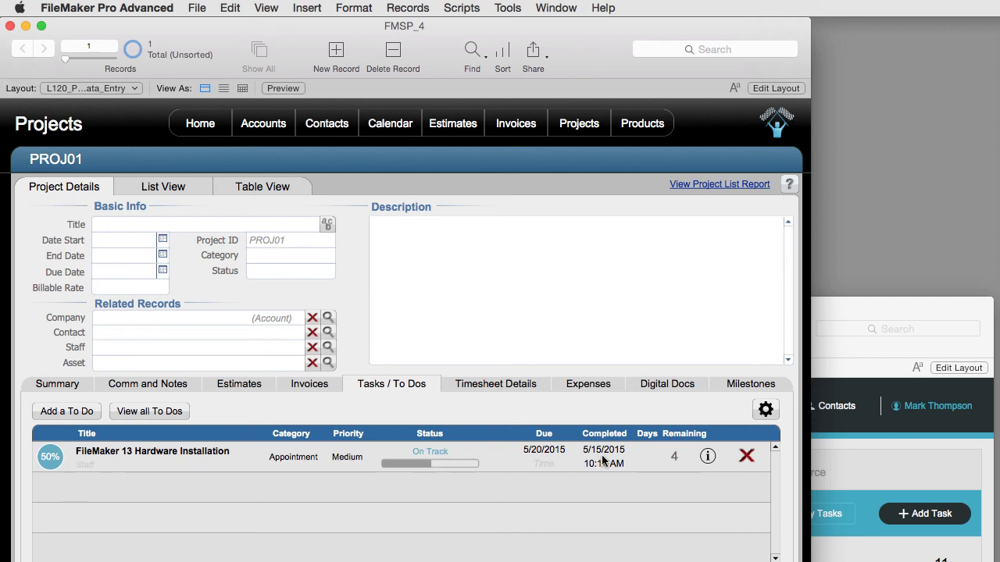
- Examine the to-do's due date, completed date and completed time directly in the project's task list
{"action": "left_click", "coordinate": [555, 449]}
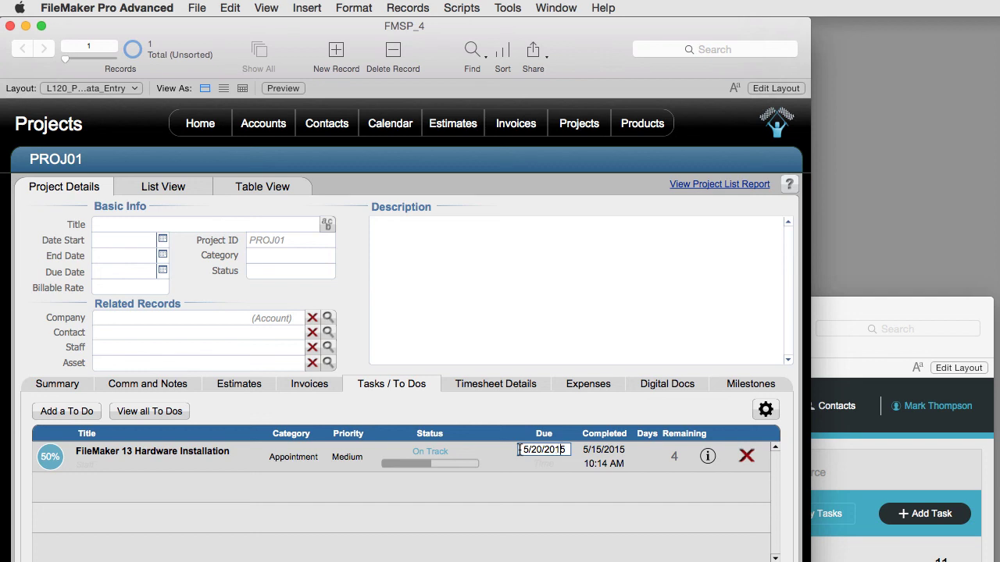
{"action": "left_click", "coordinate": [599, 452]}
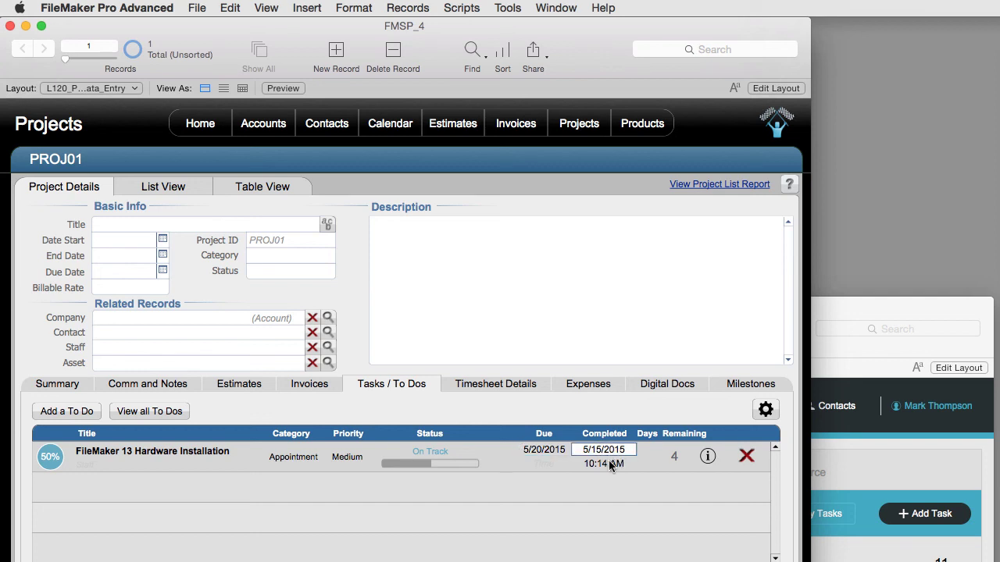
{"action": "left_click", "coordinate": [609, 463]}
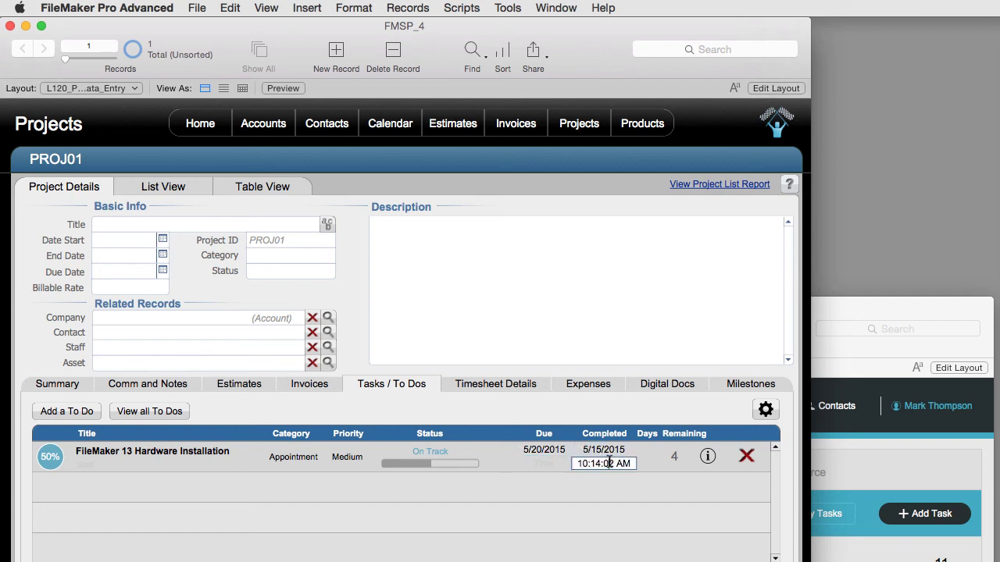
{"action": "left_click", "coordinate": [690, 461]}
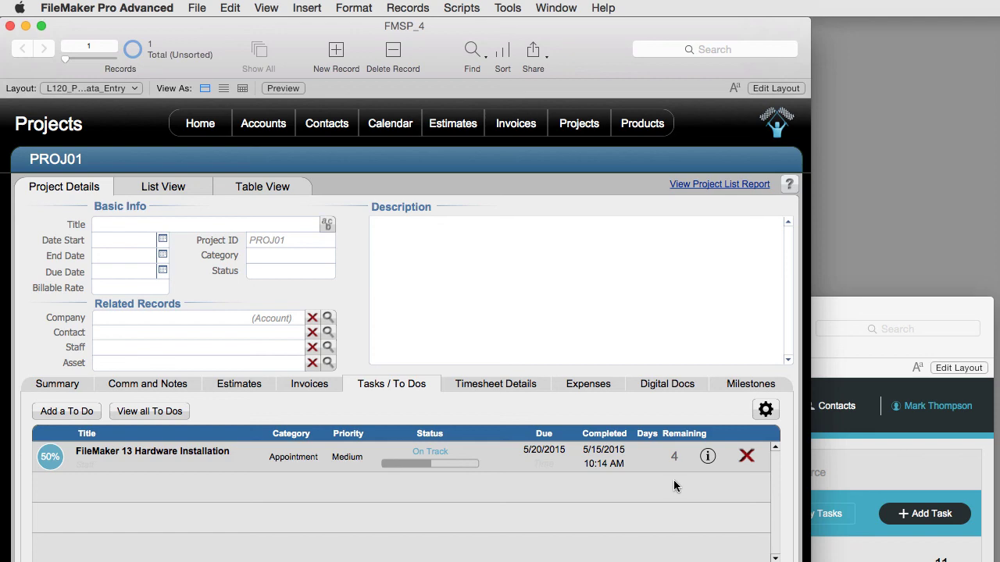
- Set Project Task Portal Pop Up Window to Yes, and raise the hardware installation to-do to 55% completed in its own window
{"action": "left_click", "coordinate": [765, 410]}
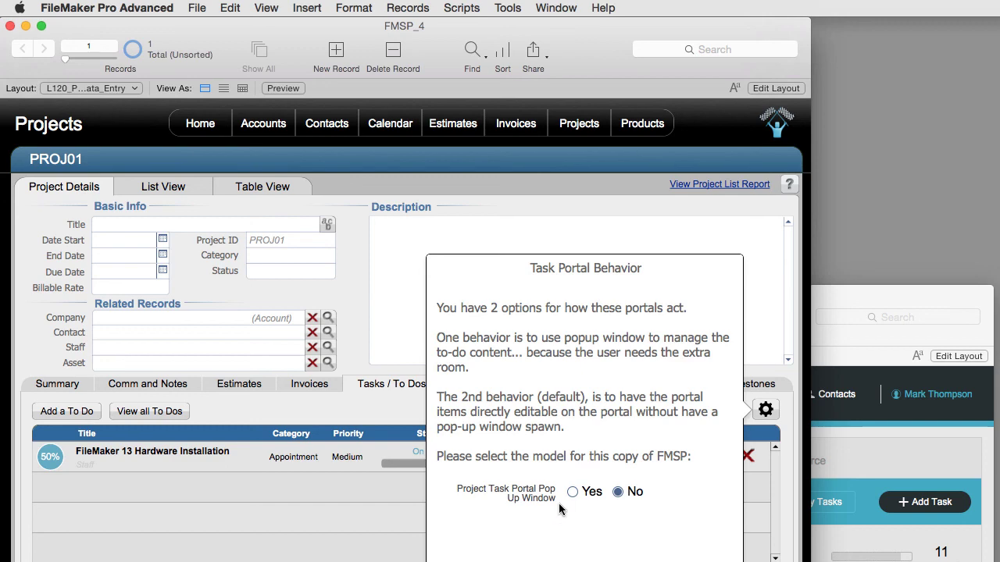
{"action": "left_click", "coordinate": [572, 491]}
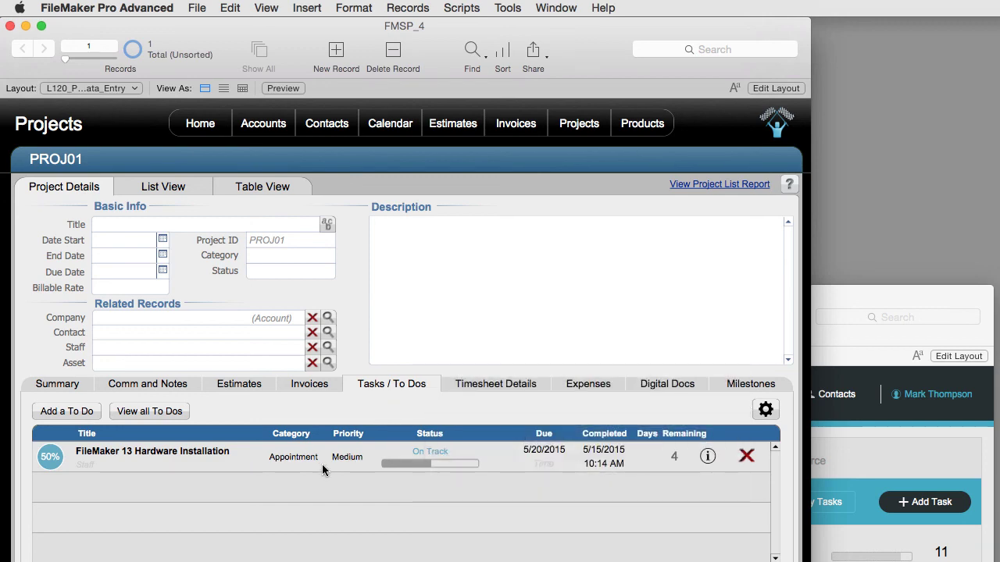
{"action": "left_click", "coordinate": [347, 456]}
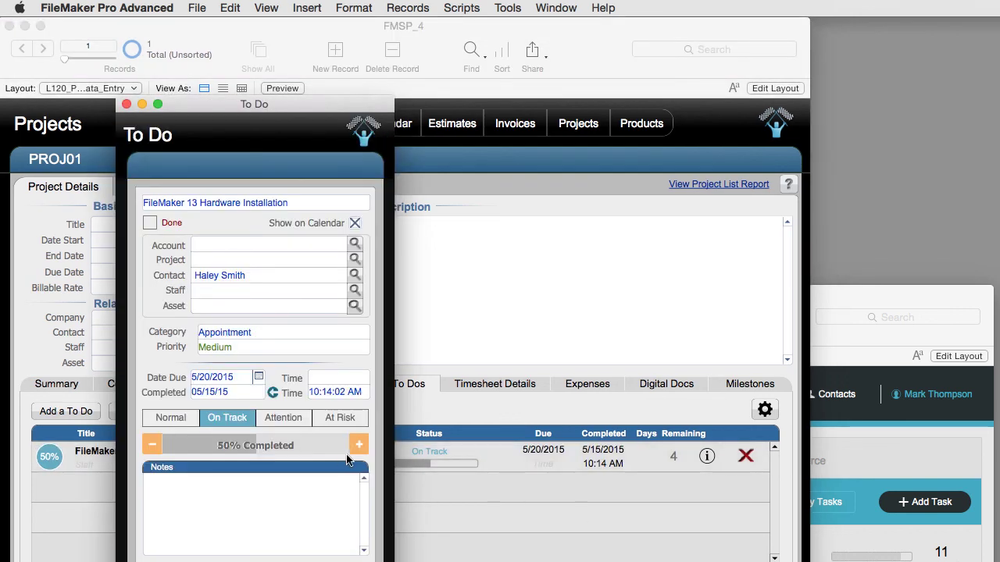
{"action": "left_click", "coordinate": [359, 444]}
{"action": "left_click_drag", "start_coordinate": [286, 104], "coordinate": [304, 23]}
{"action": "left_click", "coordinate": [346, 495]}
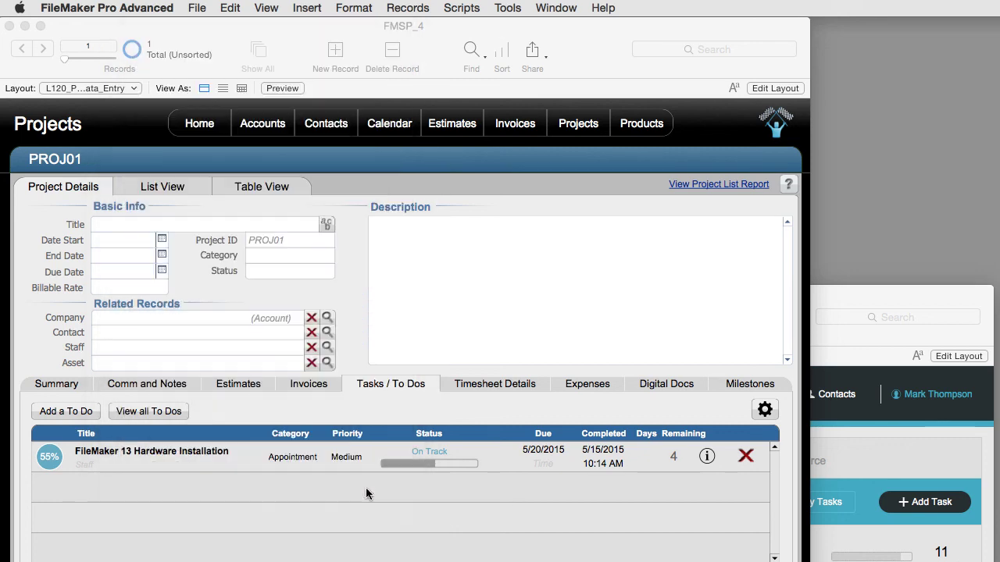
- Reopen the to-do in its window, raise it to 65% completed, and switch its status to Attention and back to On Track
{"action": "left_click", "coordinate": [551, 453]}
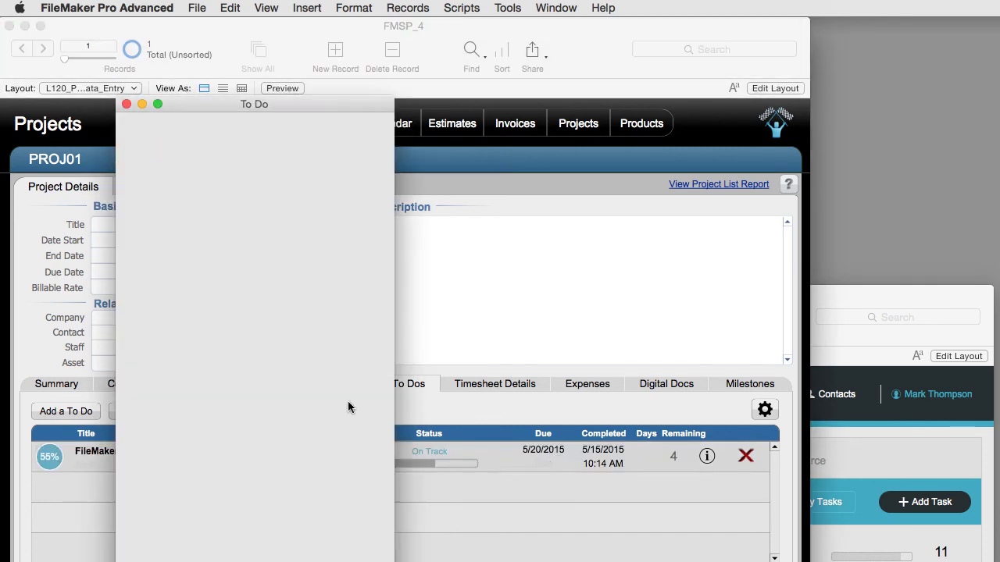
{"action": "left_click", "coordinate": [360, 446]}
{"action": "left_click", "coordinate": [360, 445]}
{"action": "left_click", "coordinate": [284, 418]}
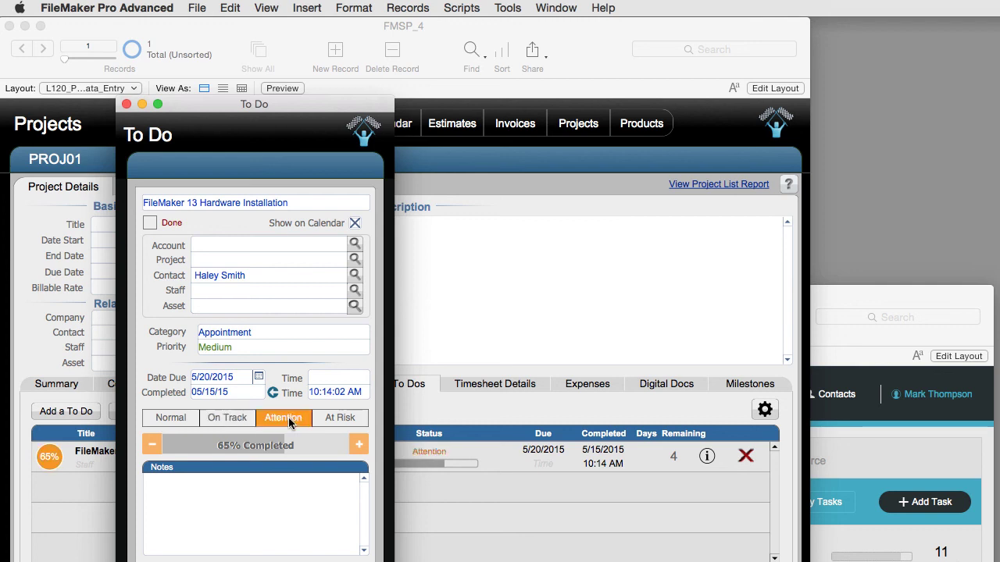
{"action": "left_click_drag", "start_coordinate": [301, 104], "coordinate": [325, 62]}
{"action": "left_click", "coordinate": [250, 375]}
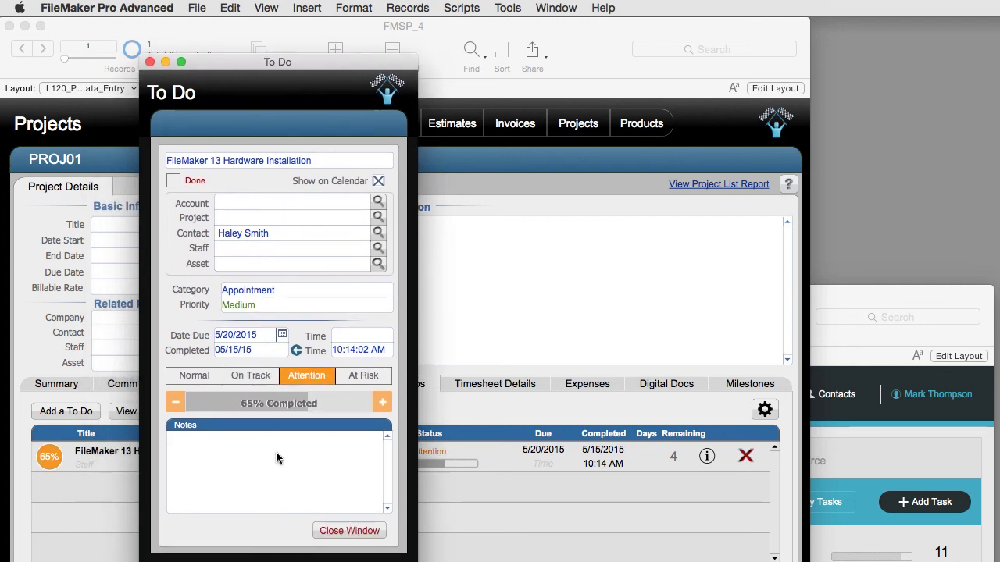
- Enter the placeholder note "dsfkarenibjab" for the hardware installation to-do and close its window
{"action": "left_click", "coordinate": [208, 453]}
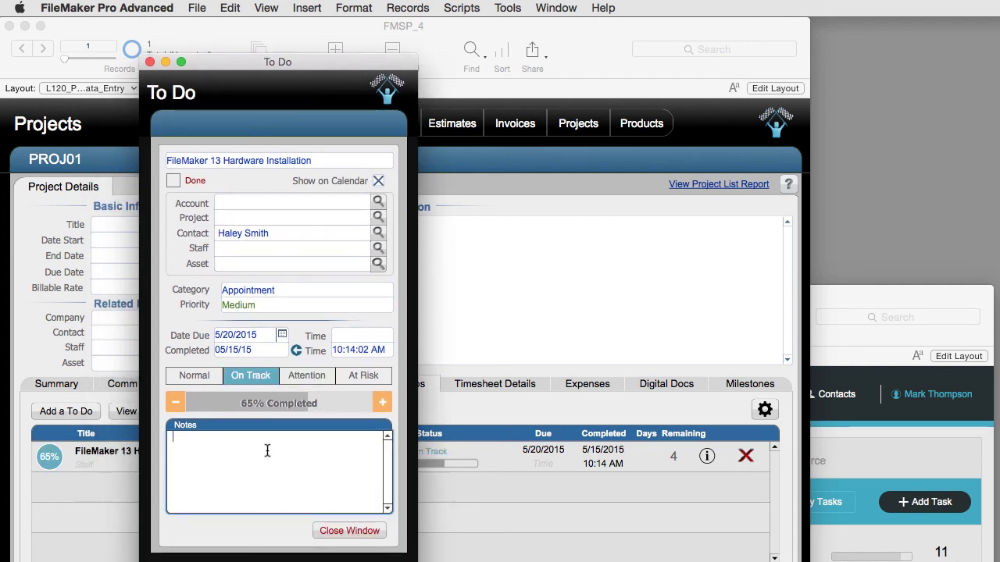
{"action": "type", "text": "A"}
{"action": "key", "text": "BackSpace"}
{"action": "type", "text": "ds"}
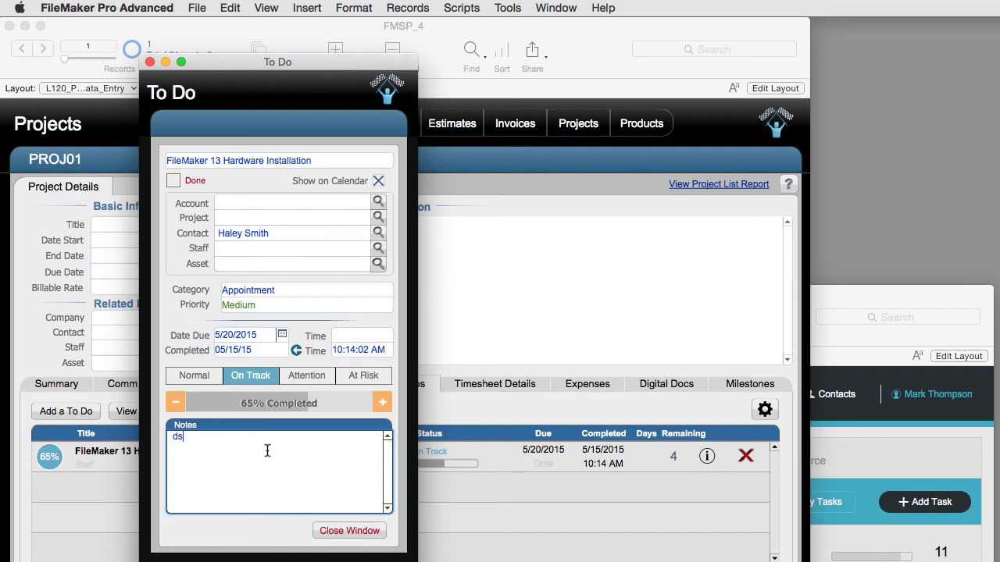
{"action": "type", "text": "fkarenibjab"}
{"action": "left_click", "coordinate": [260, 241]}
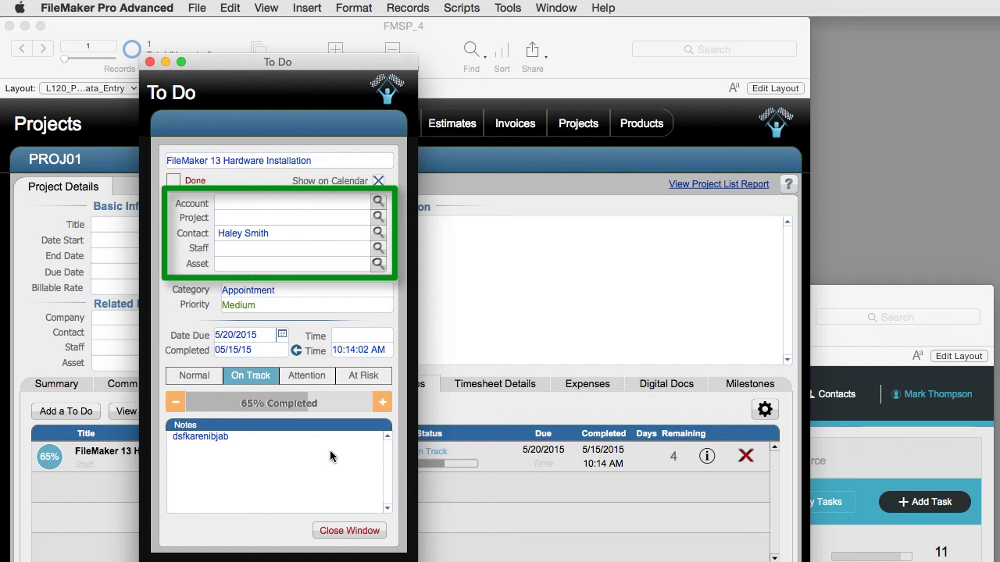
{"action": "left_click", "coordinate": [350, 531]}
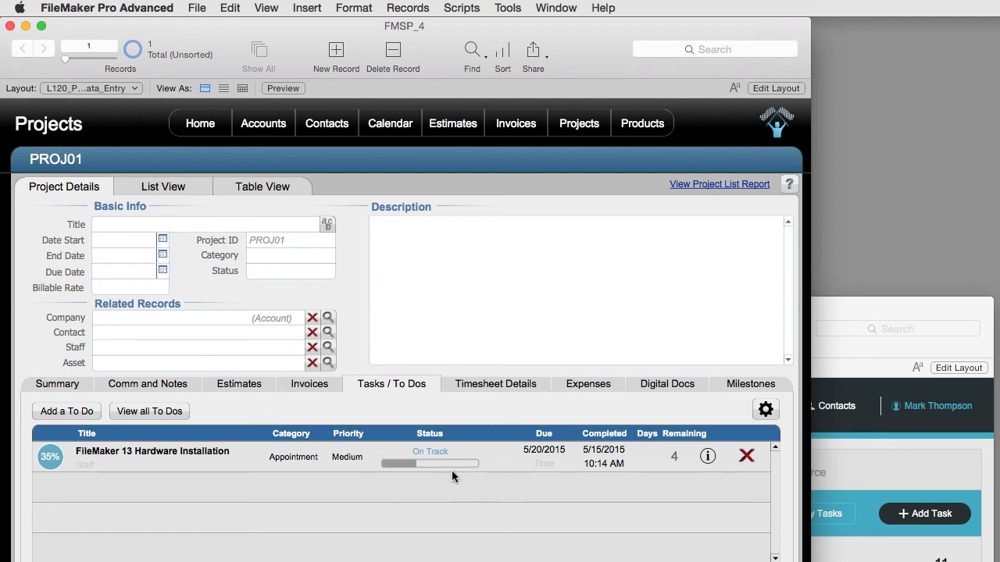
- View the Paint the House project window for comparison, and return to FMSP_4 to show a contact's Tasks / To Dos in Contacts
{"action": "left_click_drag", "start_coordinate": [895, 309], "coordinate": [907, 153]}
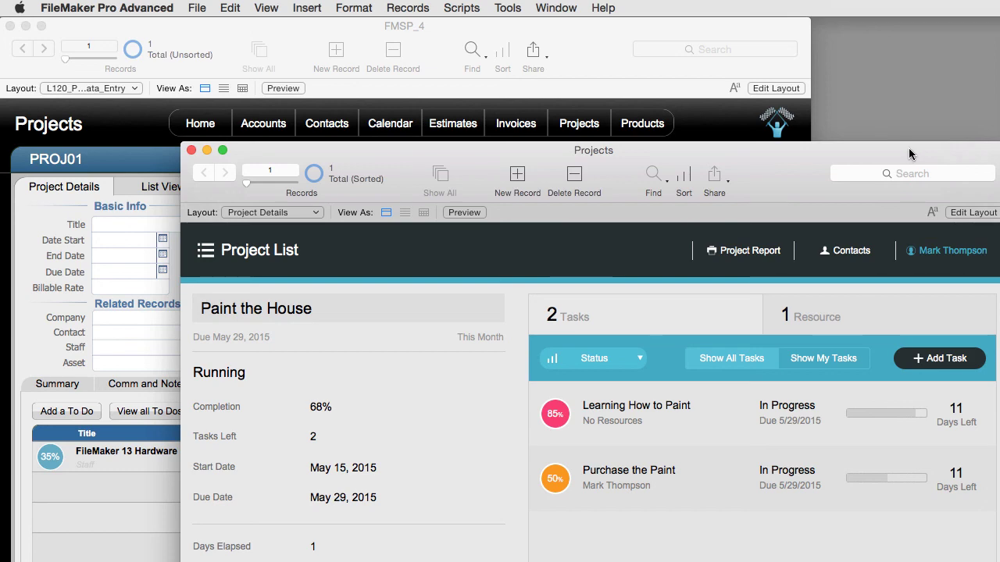
{"action": "left_click", "coordinate": [692, 127]}
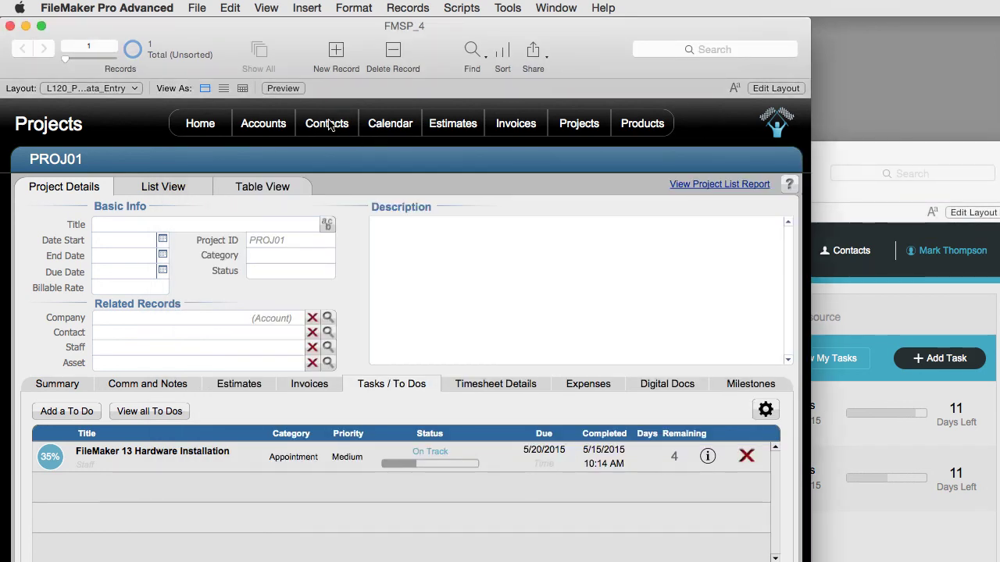
{"action": "left_click", "coordinate": [328, 125]}
{"action": "left_click", "coordinate": [556, 383]}
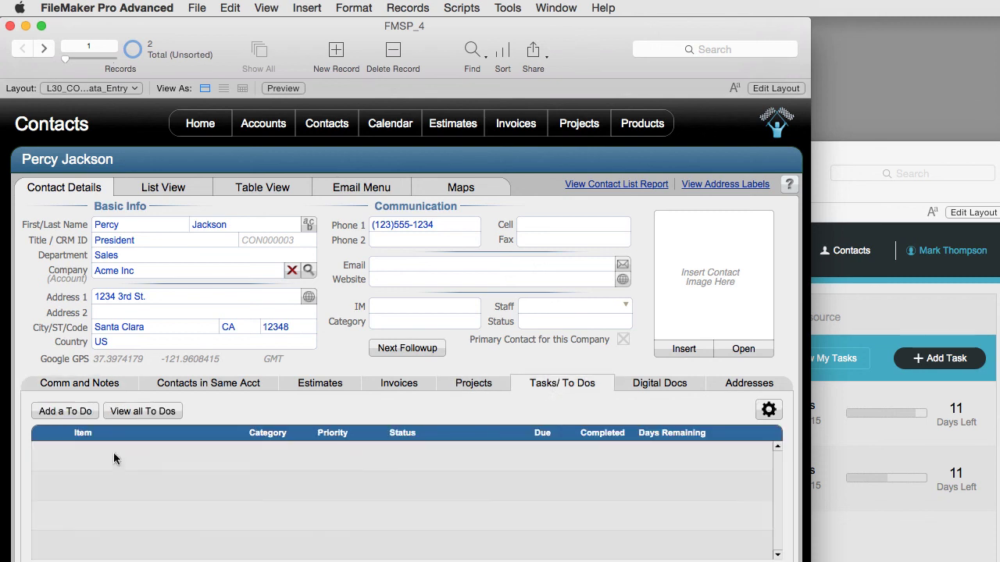
- Add an untitled to-do to the contact with 45% completion and At Risk status
{"action": "left_click", "coordinate": [76, 411]}
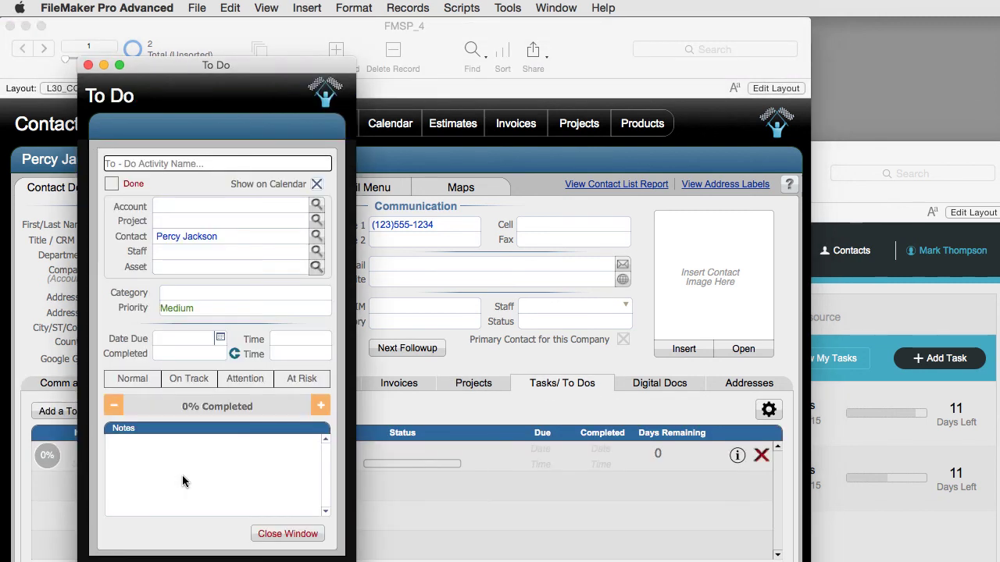
{"action": "left_click", "coordinate": [320, 407]}
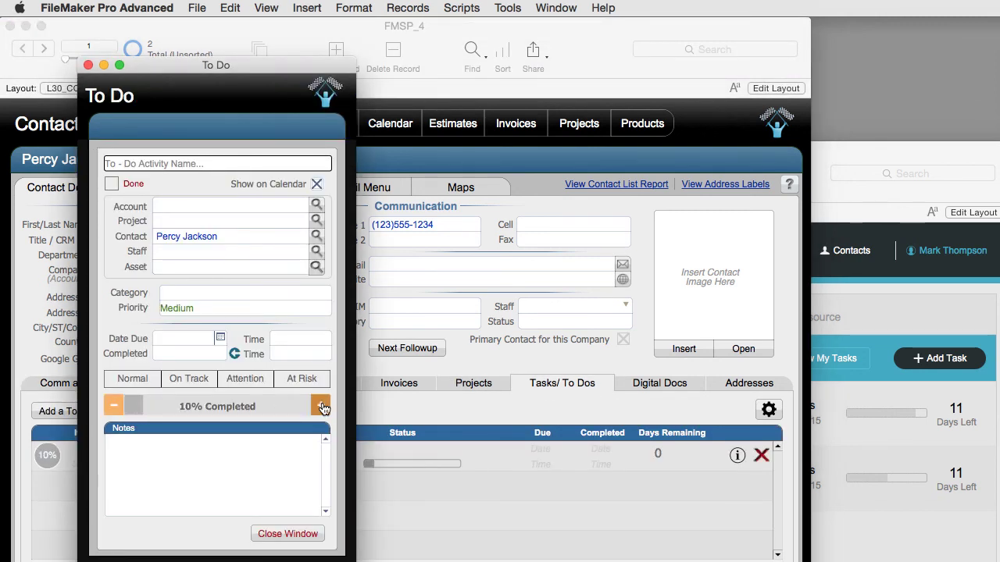
{"action": "left_click", "coordinate": [321, 406]}
{"action": "left_click", "coordinate": [320, 406]}
{"action": "left_click", "coordinate": [321, 406]}
{"action": "left_click", "coordinate": [294, 379]}
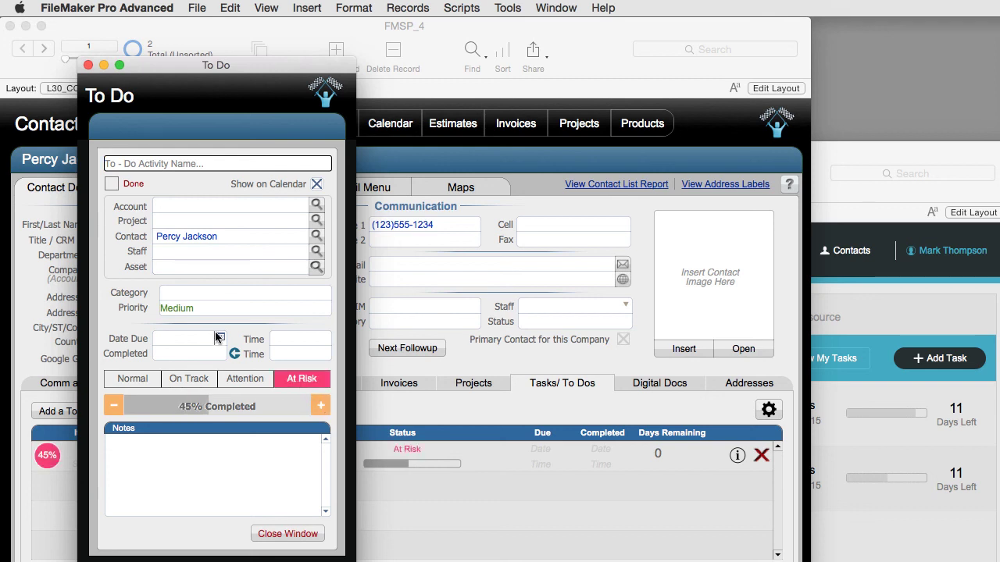
- Set the contact to-do's due date to 5/13/2015 and close its window
{"action": "left_click", "coordinate": [220, 338]}
{"action": "left_click", "coordinate": [225, 411]}
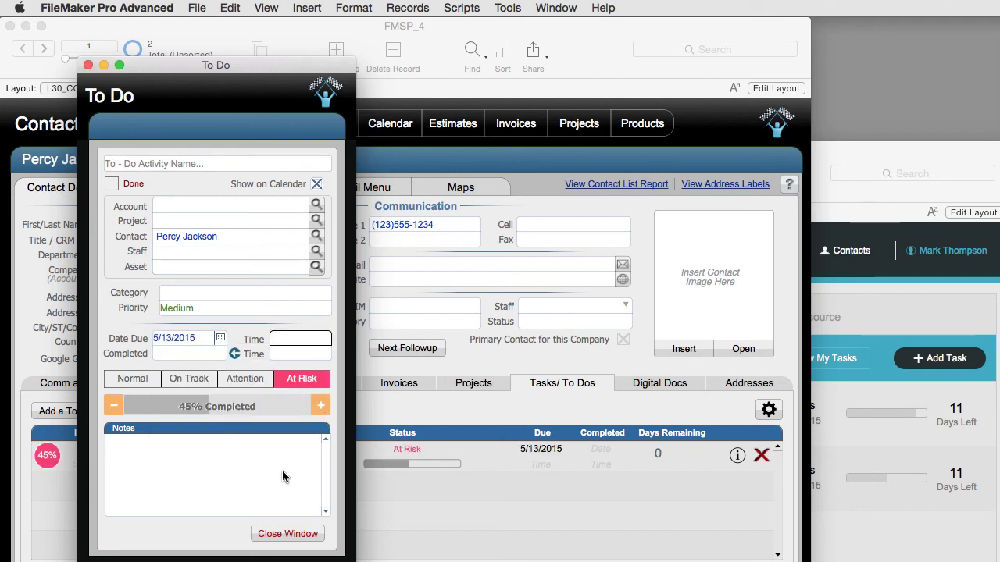
{"action": "left_click", "coordinate": [295, 534]}
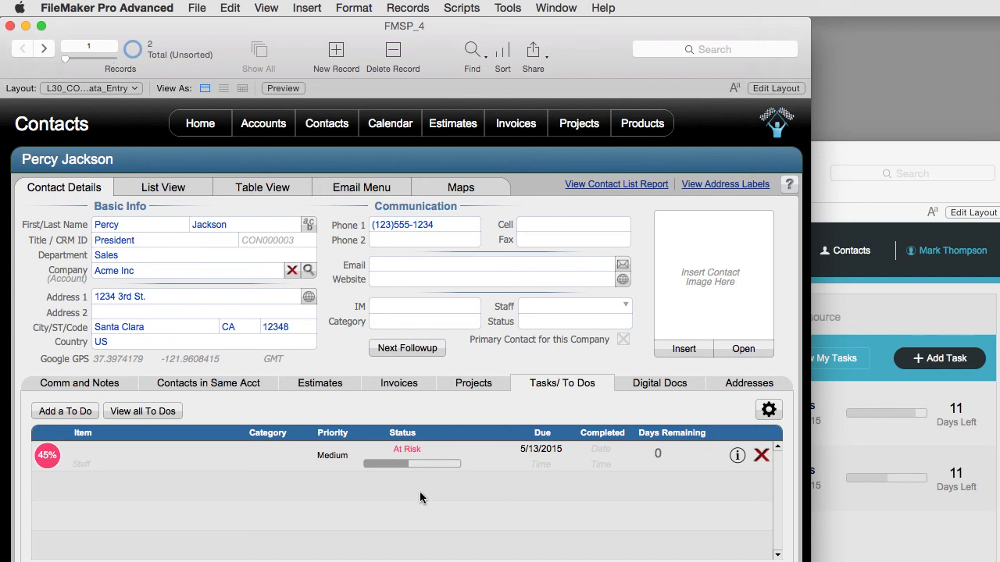